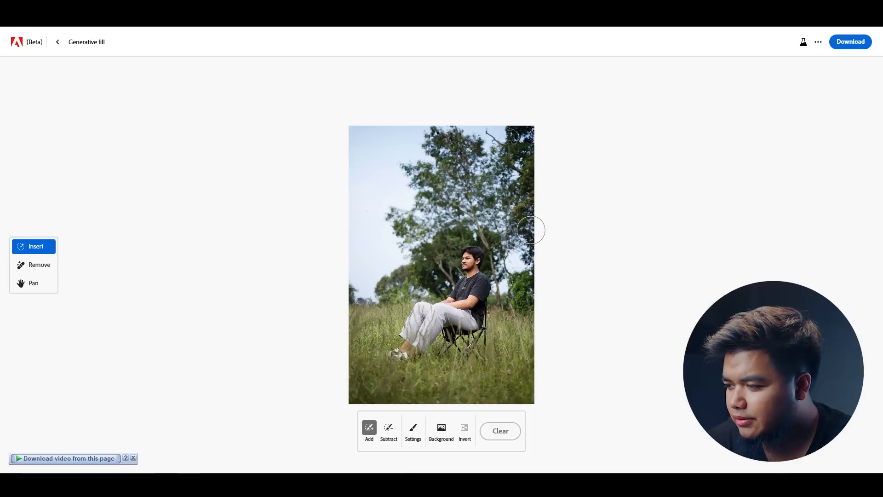
Examine the seated man's legs, his sandals and the surrounding grass, both up close and within the whole photo.
scroll(440, 281, "up", 5)
scroll(505, 261, "down", 5)
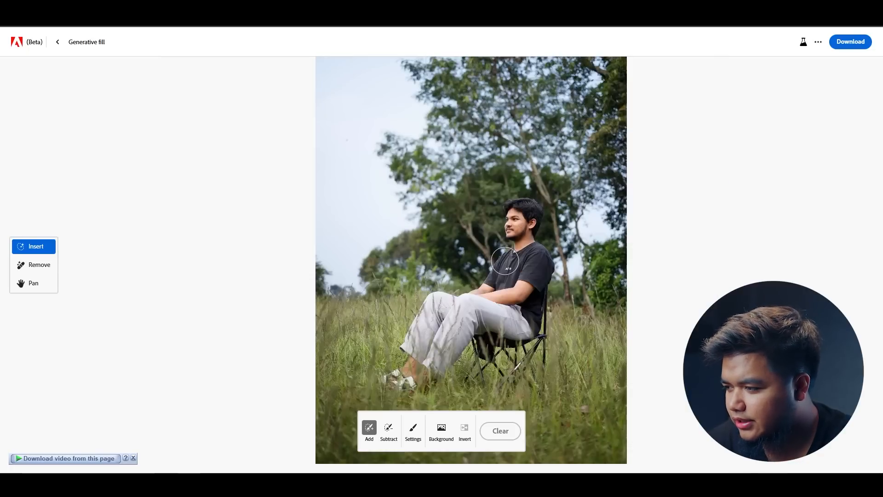
scroll(435, 318, "up", 5)
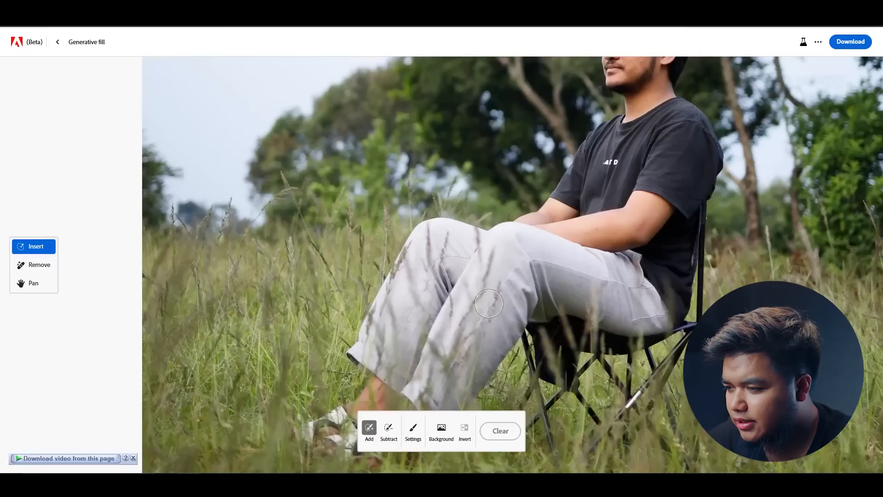
scroll(329, 307, "up", 2)
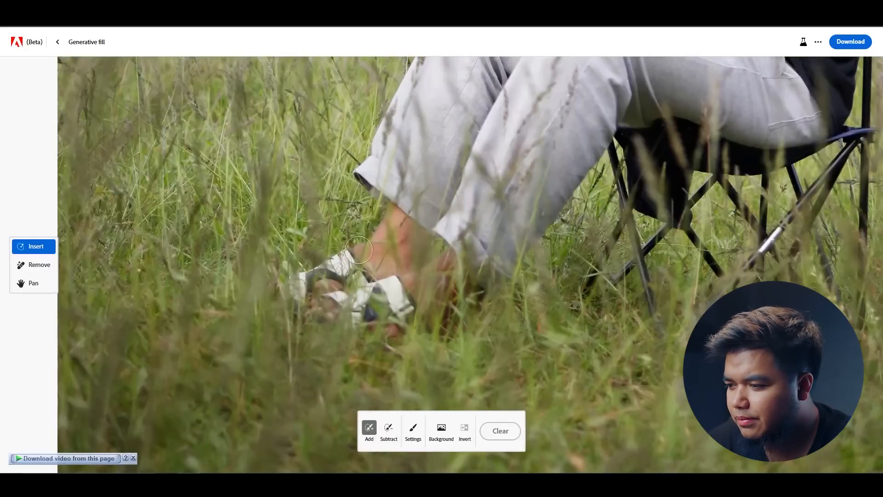
scroll(349, 267, "down", 4)
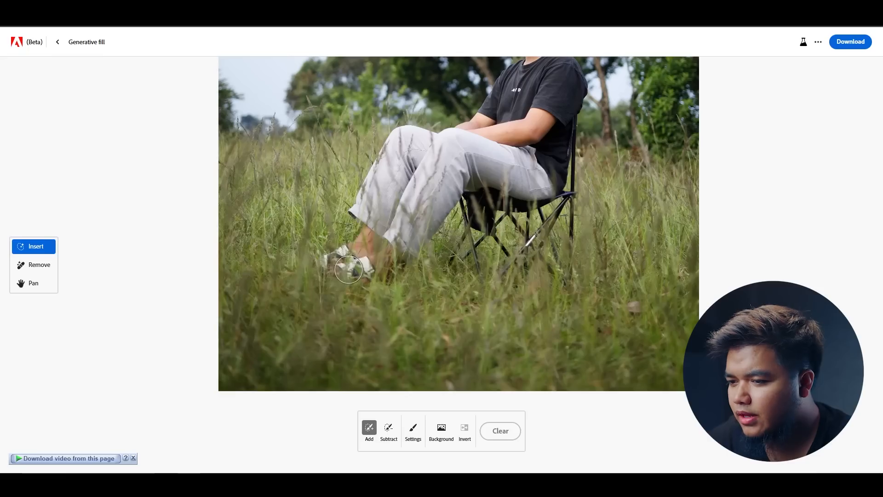
scroll(406, 213, "up", 2)
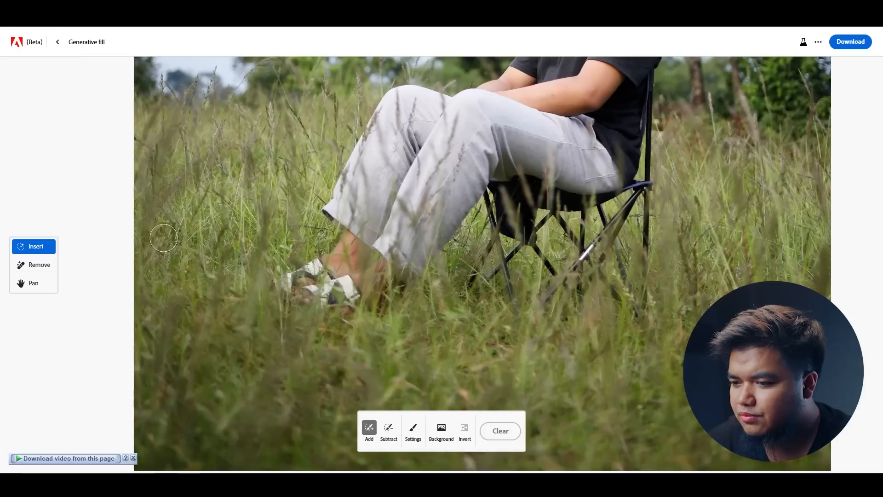
left_click(33, 283)
left_click_drag(431, 239, 424, 271)
left_click(33, 246)
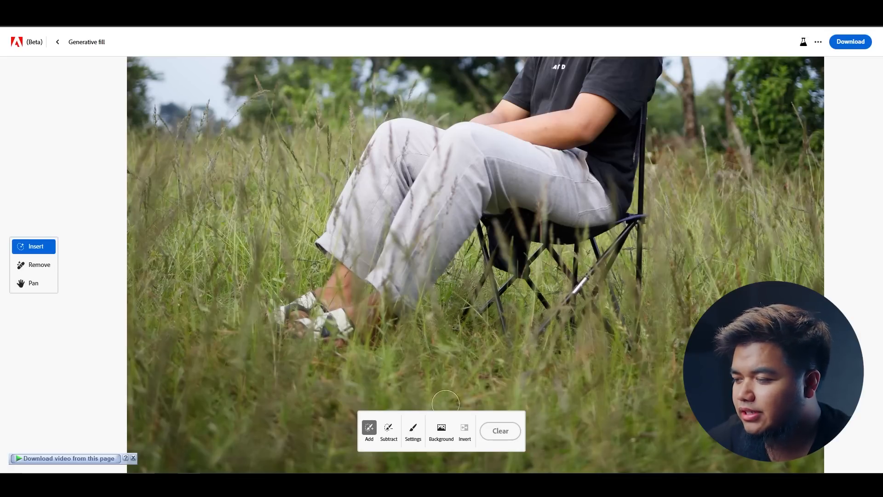
scroll(482, 156, "down", 3)
scroll(506, 186, "up", 2)
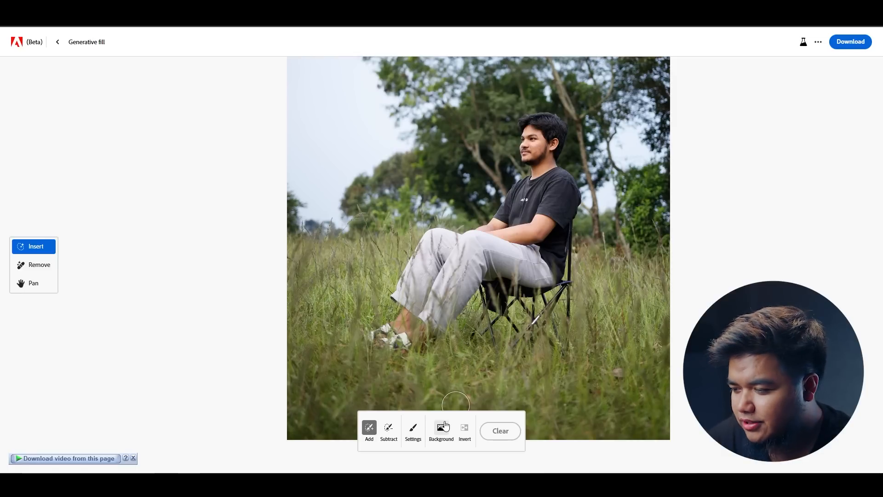
scroll(393, 335, "up", 5)
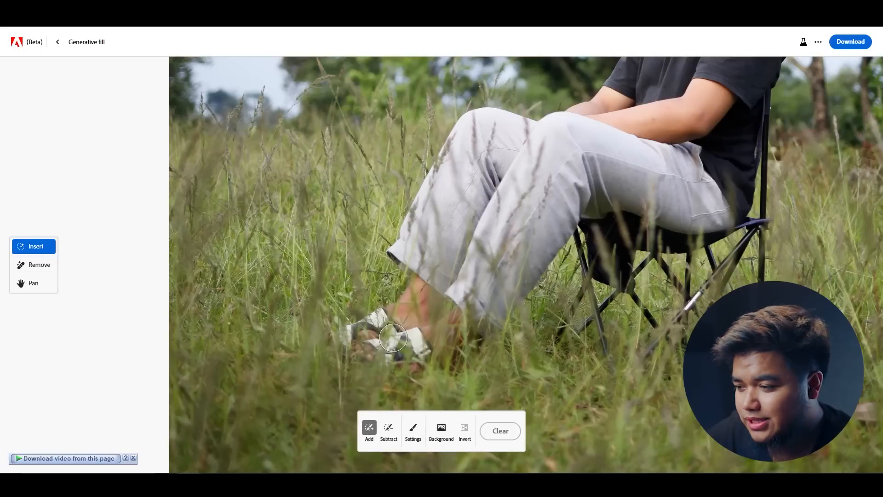
scroll(380, 344, "up", 3)
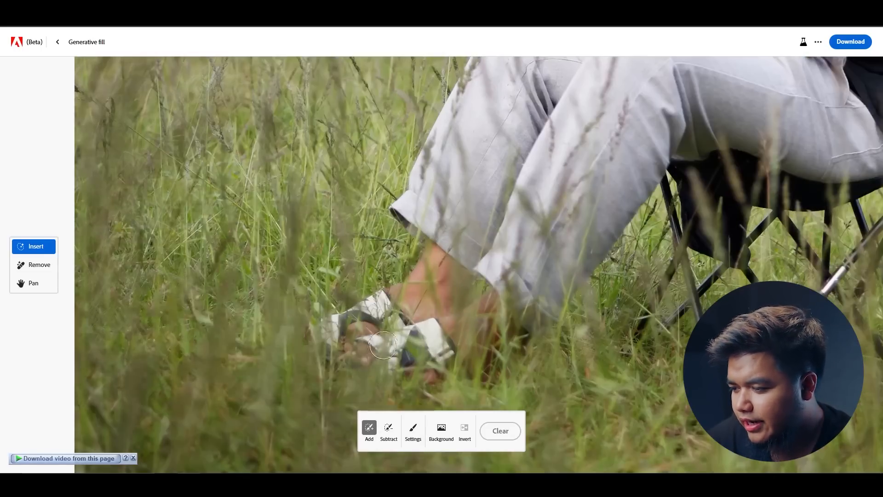
scroll(401, 245, "down", 1)
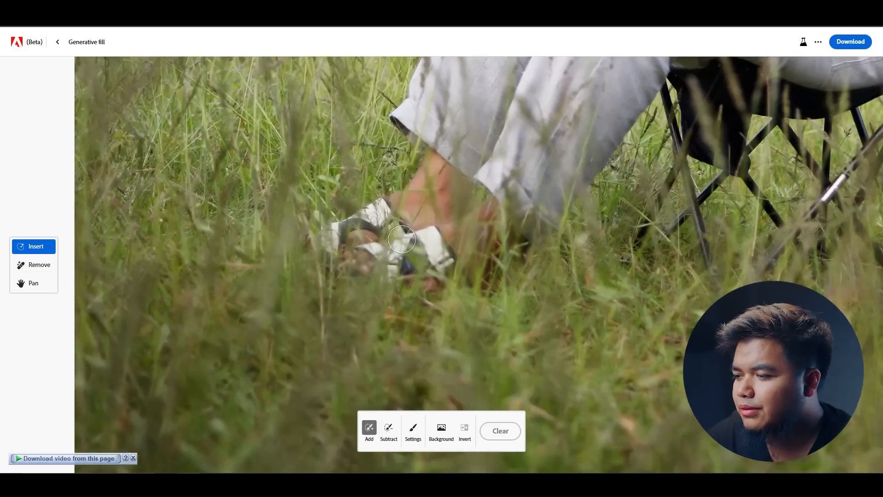
scroll(455, 210, "up", 2)
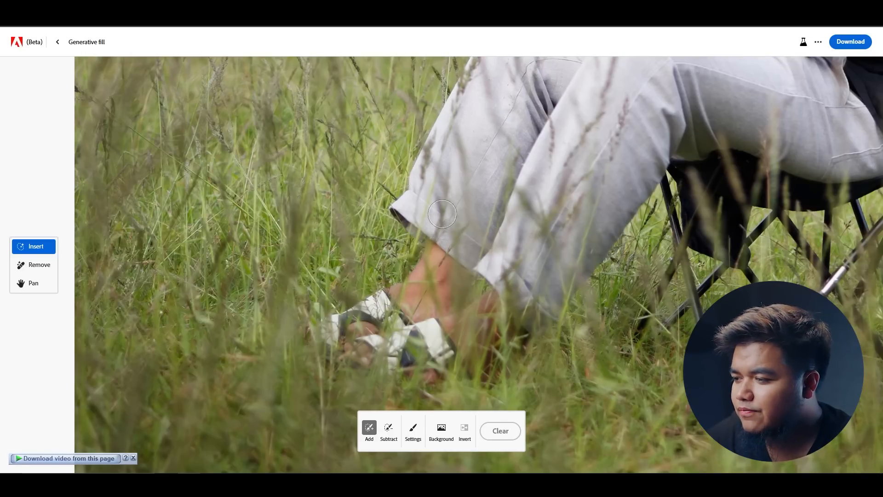
scroll(411, 235, "down", 2)
scroll(412, 235, "up", 2)
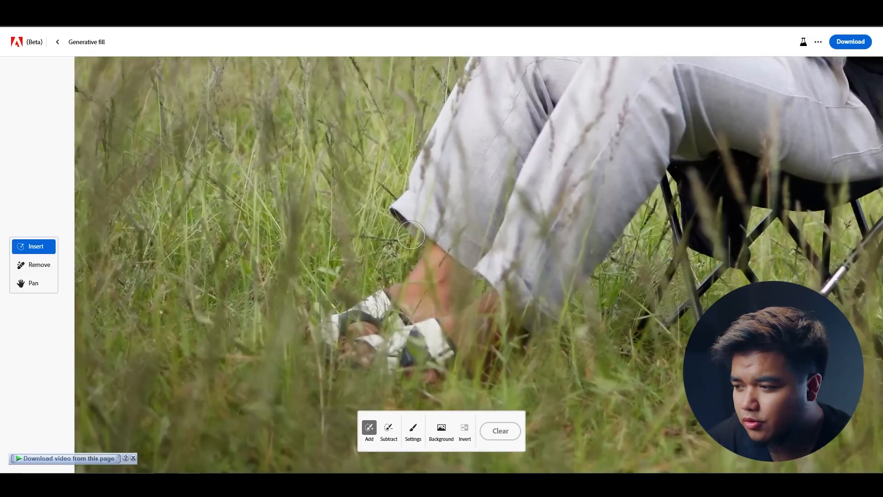
scroll(411, 235, "down", 5)
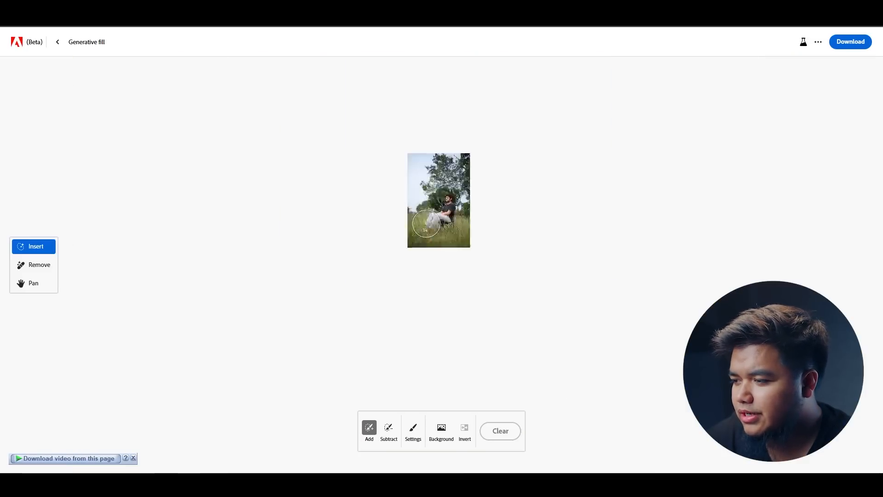
scroll(425, 223, "up", 3)
scroll(426, 223, "down", 2)
scroll(426, 224, "up", 3)
scroll(426, 223, "down", 5)
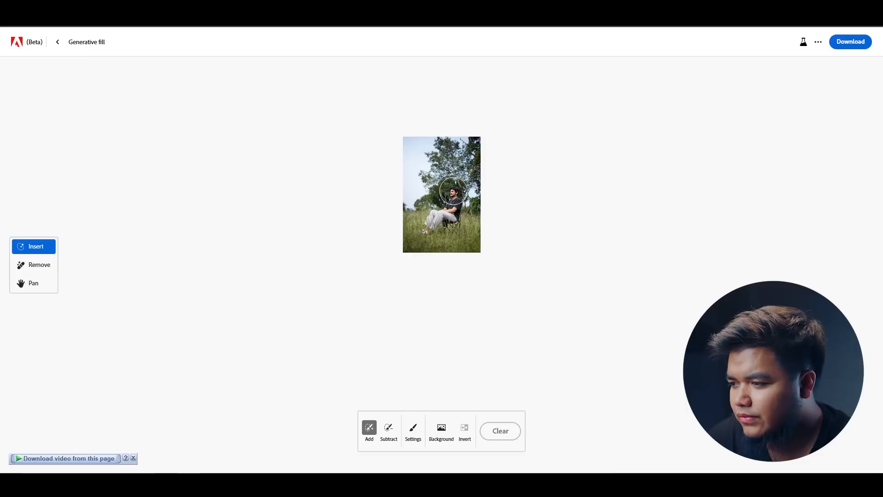
Brush an insert selection over both of the seated man's feet and sandals, clearing the first partial attempt.
scroll(435, 226, "up", 6)
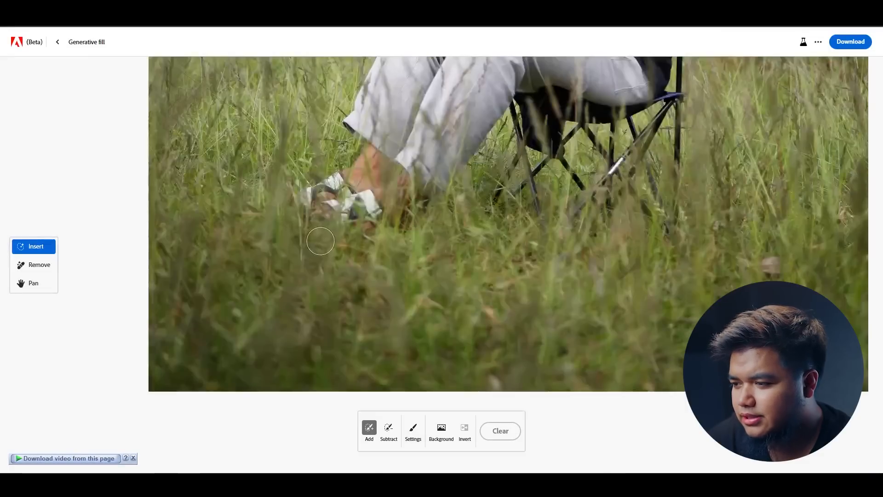
scroll(321, 241, "down", 2)
scroll(381, 189, "up", 3)
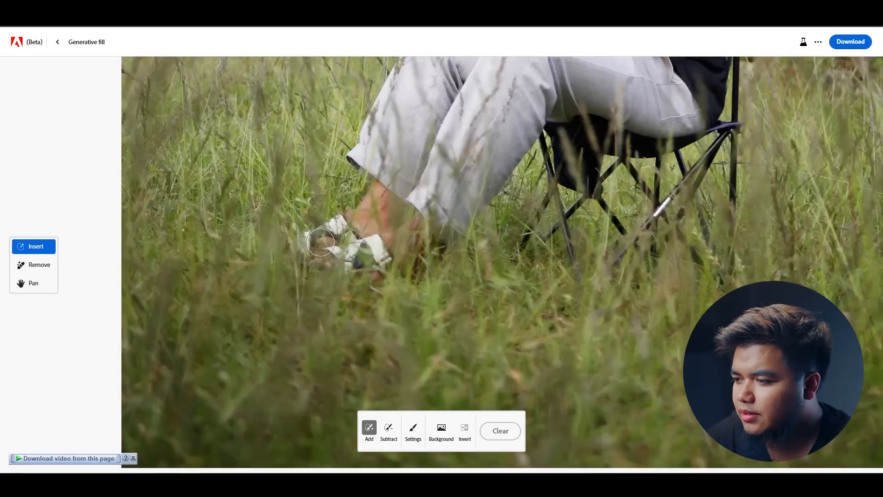
mouse_move(367, 187)
left_mouse_down()
mouse_move(403, 213)
mouse_move(352, 236)
mouse_move(368, 215)
mouse_move(364, 204)
mouse_move(296, 240)
mouse_move(322, 233)
mouse_move(363, 199)
mouse_move(308, 250)
left_mouse_up()
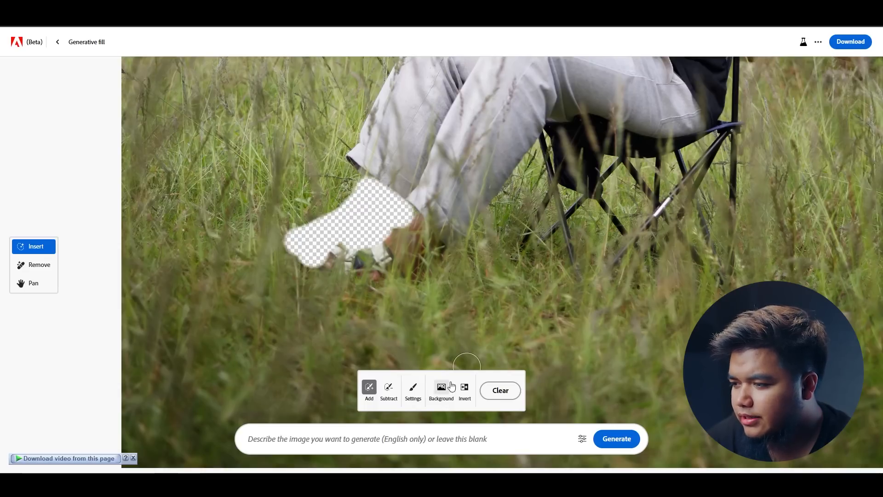
left_click(501, 390)
mouse_move(375, 191)
left_mouse_down()
mouse_move(395, 202)
mouse_move(382, 198)
mouse_move(289, 237)
mouse_move(361, 260)
mouse_move(338, 232)
mouse_move(389, 210)
mouse_move(368, 193)
mouse_move(312, 225)
mouse_move(350, 249)
mouse_move(320, 251)
mouse_move(391, 272)
mouse_move(417, 251)
mouse_move(395, 272)
mouse_move(425, 267)
mouse_move(437, 237)
mouse_move(407, 215)
mouse_move(363, 243)
mouse_move(418, 233)
mouse_move(449, 241)
mouse_move(435, 253)
mouse_move(391, 254)
left_mouse_up()
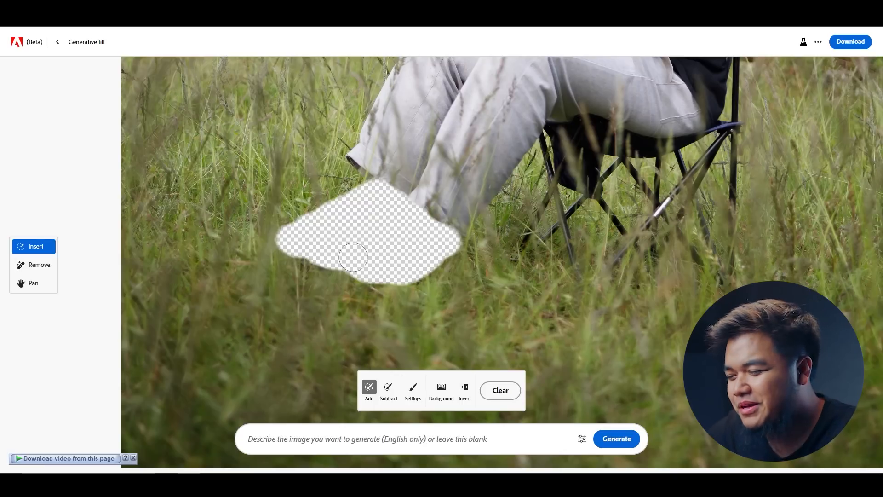
Generate a fill for the brushed foot area with the prompt "boots".
left_click(359, 436)
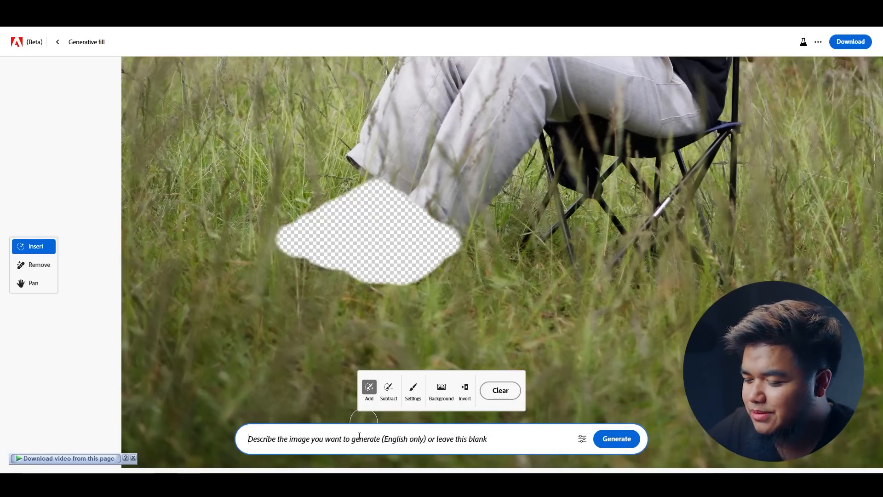
type("boots")
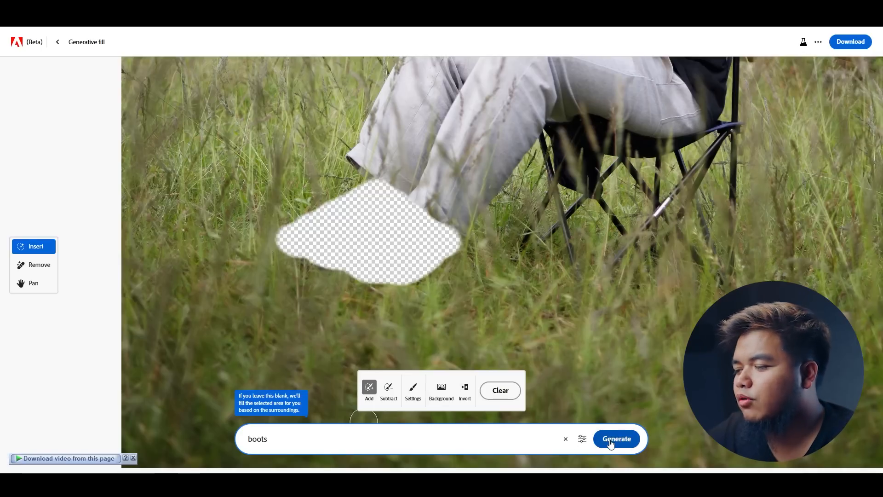
left_click(611, 443)
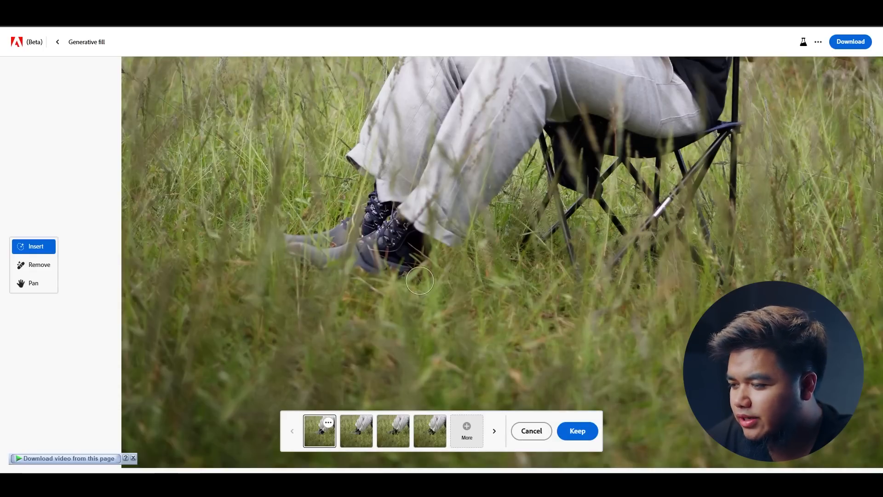
Compare the four generated boots variations on the man's feet and request more variations.
scroll(414, 281, "up", 2)
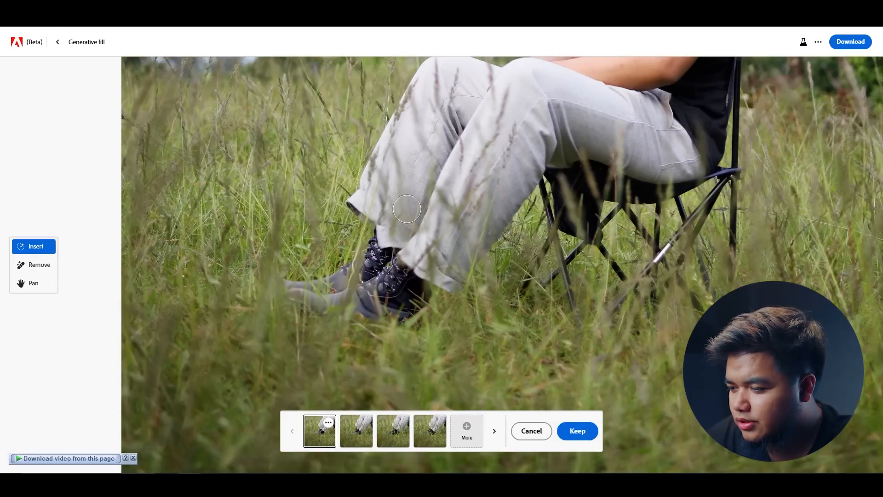
left_click(353, 430)
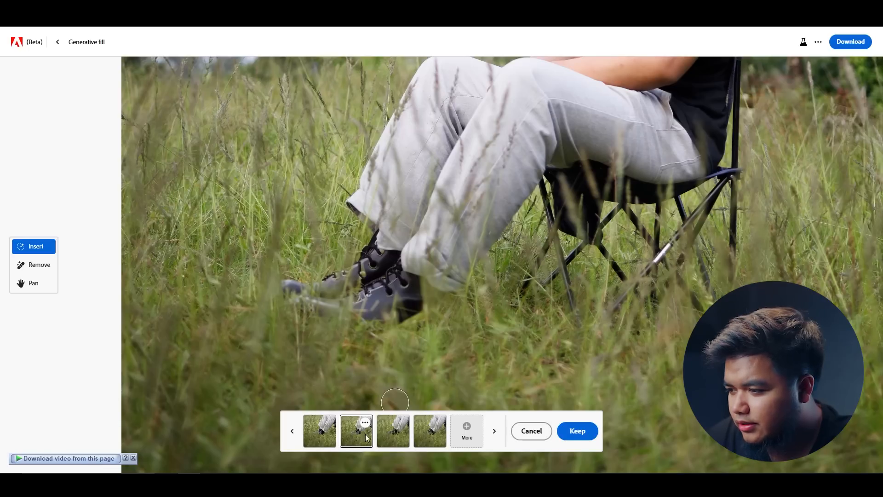
left_click(396, 433)
left_click(440, 436)
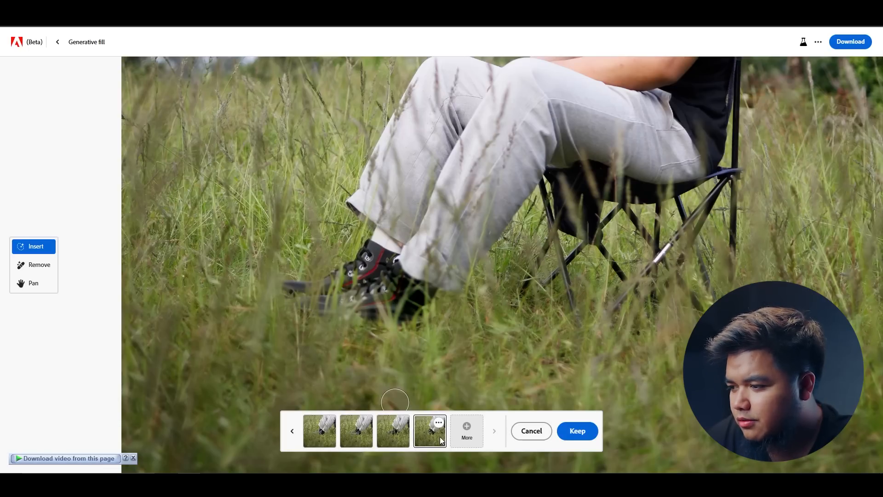
left_click(465, 435)
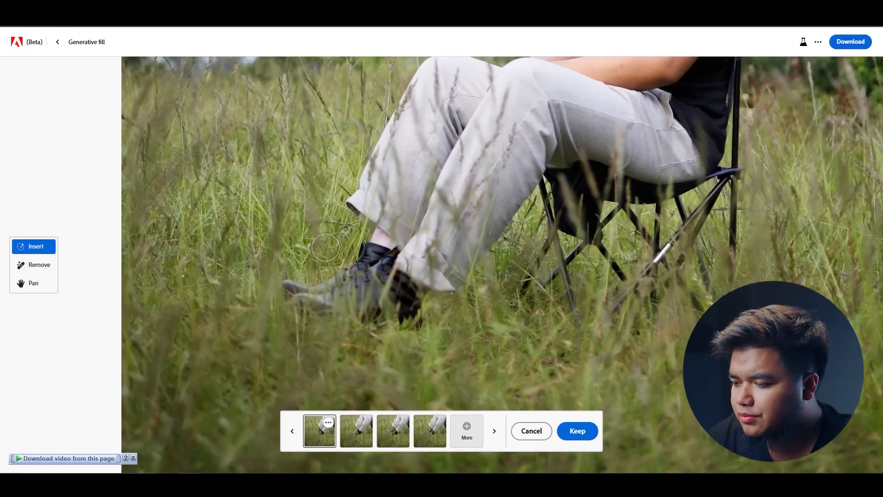
Compare the new boots variations and keep the first one of the new set.
left_click(394, 432)
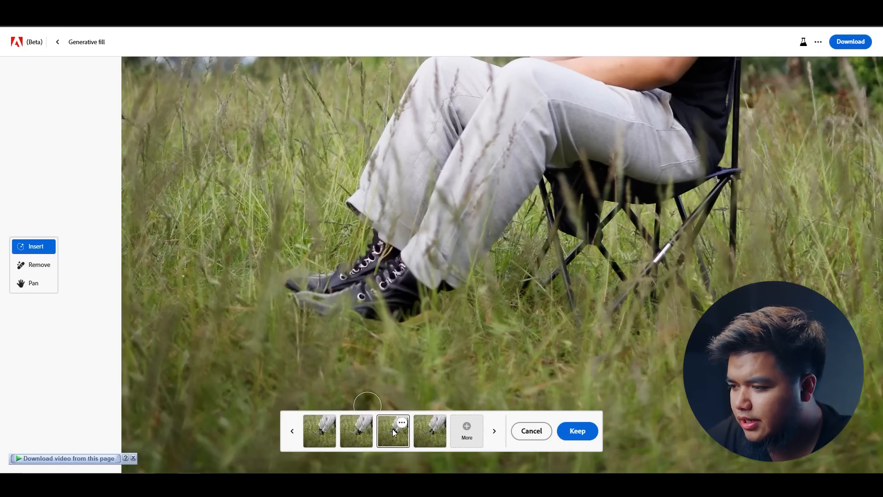
left_click(338, 429)
scroll(436, 292, "down", 10)
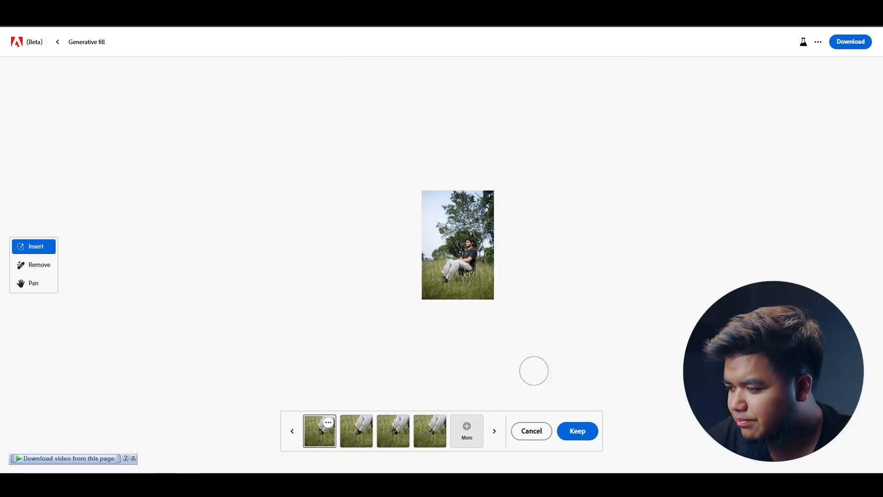
left_click(576, 431)
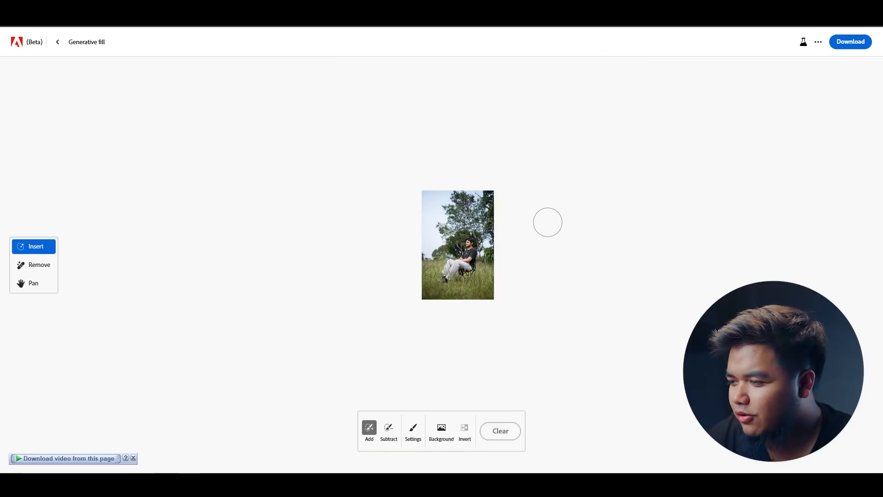
Brush an insert selection over the upper part of the photo, covering sky, trees and the man's upper body down to the grass line.
scroll(506, 242, "up", 3)
scroll(492, 244, "down", 3)
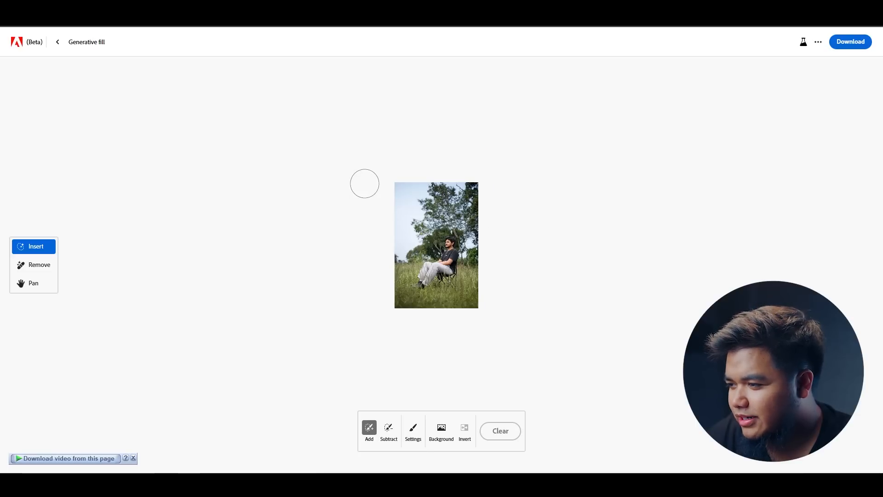
left_click_drag(365, 183, 452, 178)
mouse_move(520, 186)
left_mouse_down()
mouse_move(364, 191)
mouse_move(506, 193)
mouse_move(427, 200)
mouse_move(483, 206)
mouse_move(388, 214)
mouse_move(520, 211)
mouse_move(381, 216)
mouse_move(488, 225)
mouse_move(391, 225)
mouse_move(472, 231)
mouse_move(381, 234)
mouse_move(480, 235)
mouse_move(412, 235)
mouse_move(465, 237)
mouse_move(396, 240)
mouse_move(472, 243)
mouse_move(385, 242)
mouse_move(421, 244)
mouse_move(379, 251)
mouse_move(479, 243)
left_mouse_up()
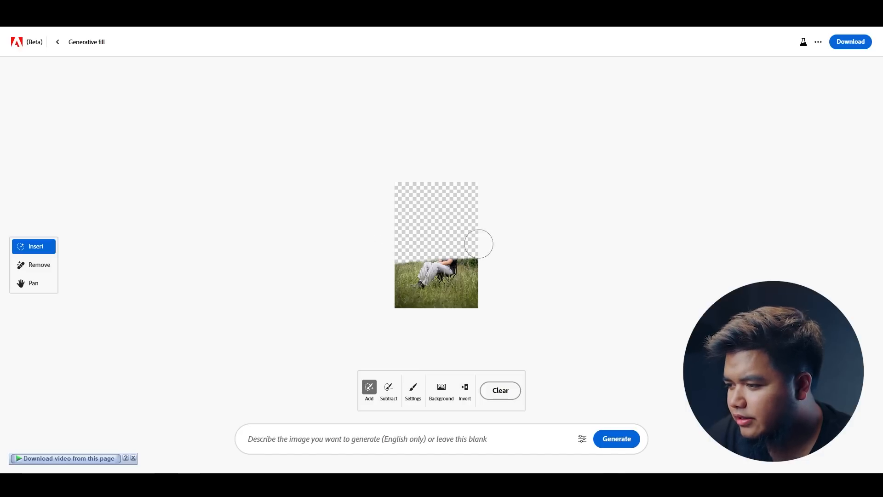
Subtract the man's head, torso and arms from the brushed background selection.
scroll(421, 247, "up", 5)
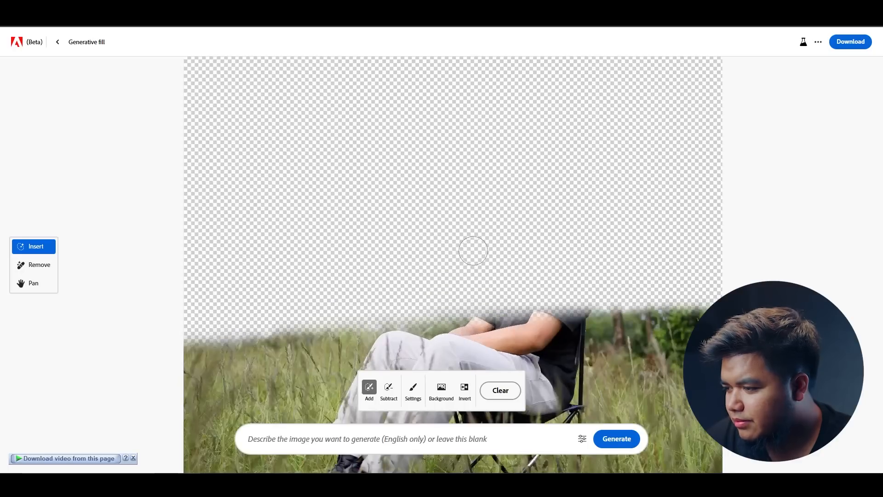
left_click(388, 390)
mouse_move(505, 295)
left_mouse_down()
mouse_move(510, 314)
mouse_move(501, 322)
mouse_move(494, 314)
mouse_move(470, 337)
mouse_move(506, 276)
mouse_move(506, 292)
mouse_move(532, 319)
mouse_move(593, 297)
mouse_move(591, 263)
mouse_move(581, 271)
mouse_move(549, 232)
mouse_move(566, 189)
mouse_move(535, 178)
mouse_move(526, 195)
mouse_move(532, 183)
mouse_move(518, 184)
mouse_move(528, 175)
mouse_move(516, 182)
mouse_move(518, 230)
mouse_move(558, 181)
mouse_move(534, 254)
mouse_move(527, 240)
mouse_move(528, 276)
mouse_move(478, 327)
mouse_move(499, 288)
mouse_move(555, 254)
mouse_move(564, 292)
left_mouse_up()
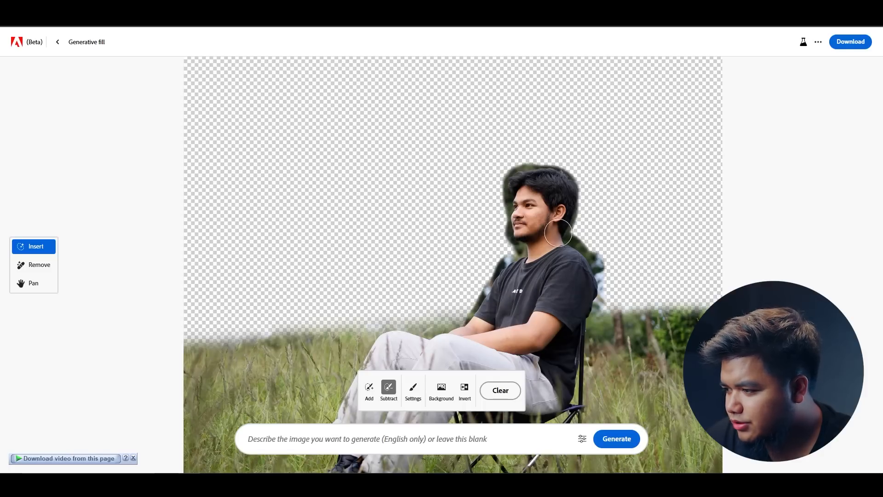
Add the leftover tree background around the man's head and shoulders back to the selection.
scroll(558, 218, "up", 3)
scroll(558, 219, "down", 3)
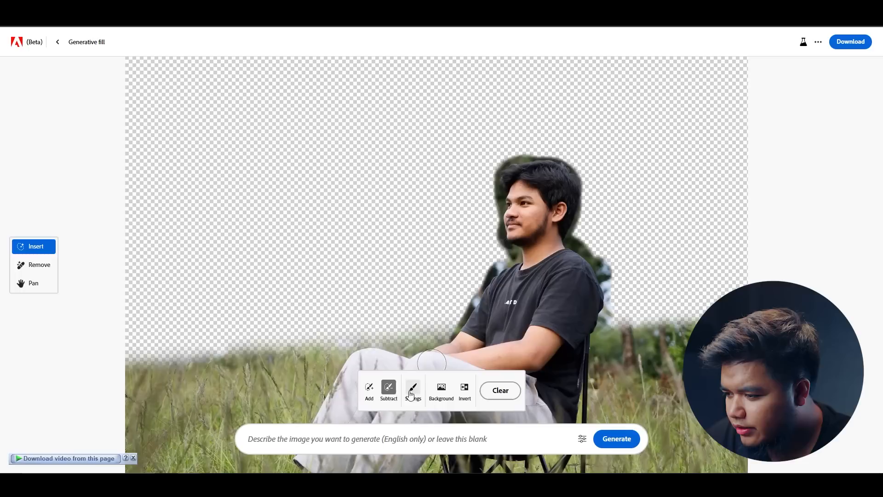
left_click(368, 387)
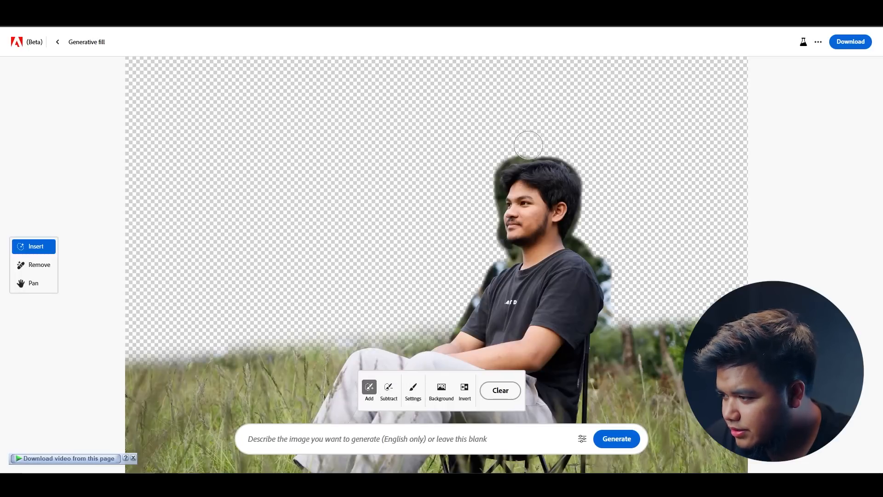
left_click_drag(482, 180, 486, 217)
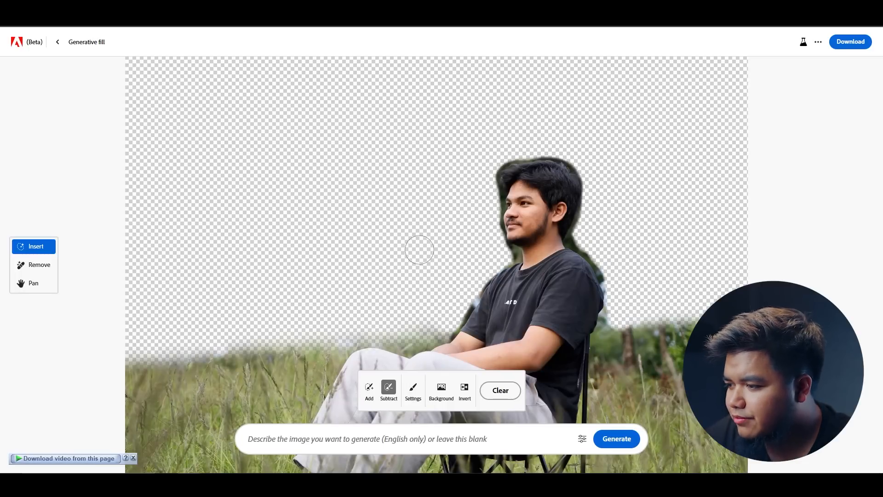
Fill the selected background behind the man with a generated image from the prompt "mountain view".
scroll(410, 252, "down", 3)
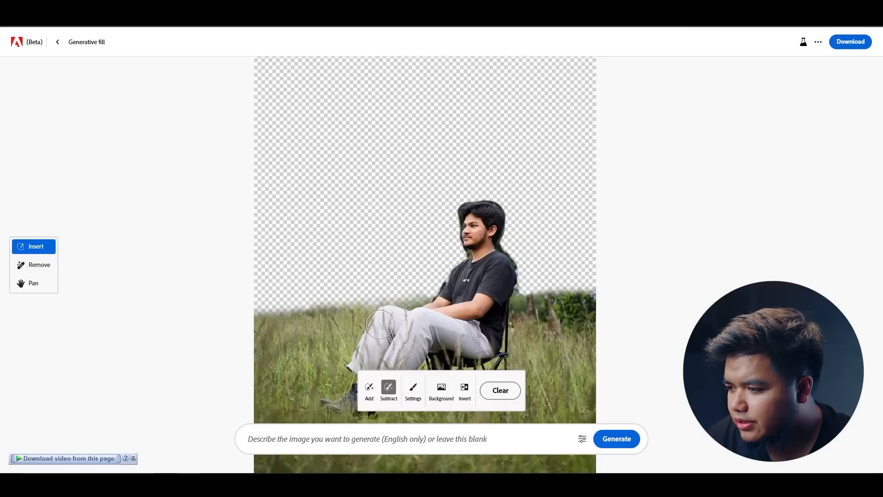
scroll(380, 322, "down", 3)
left_click(324, 435)
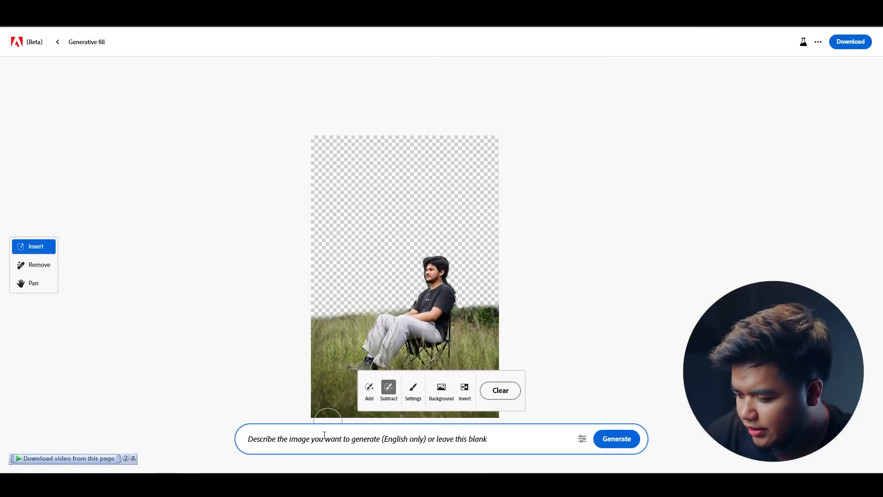
type("mountain")
type(" view")
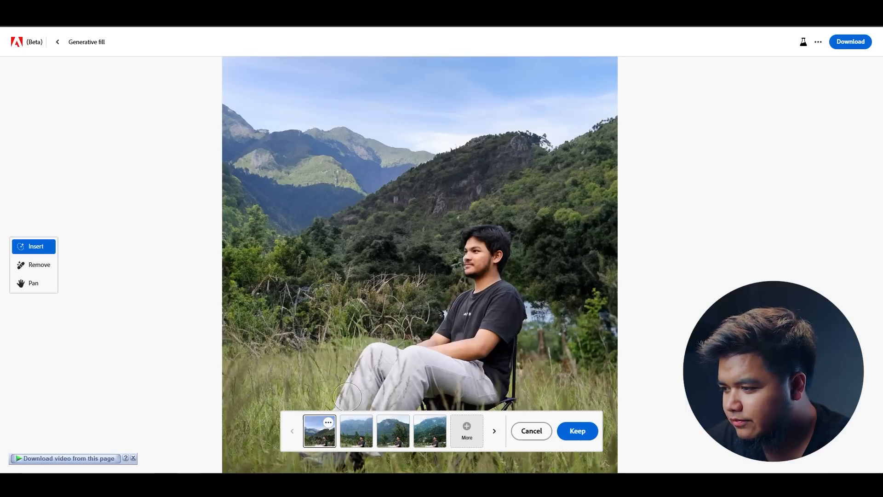
Compare the four generated mountain view backgrounds, returning to the third one for a closer look.
left_click(352, 437)
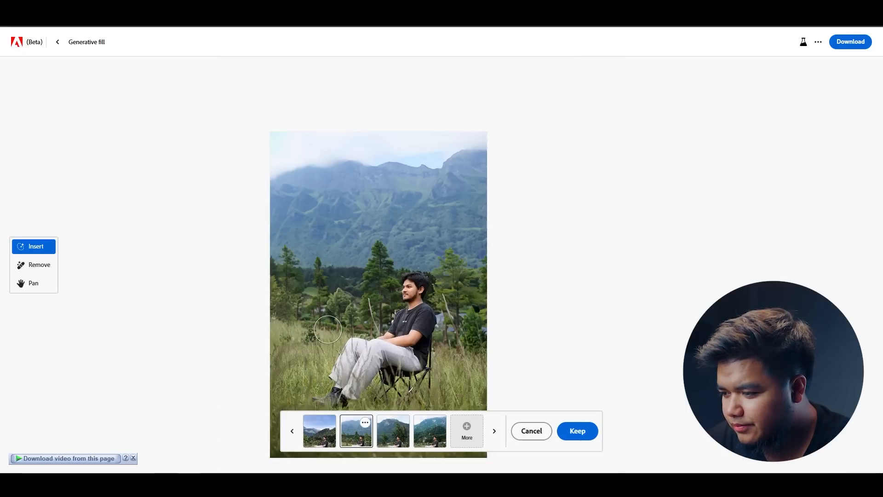
left_click(395, 433)
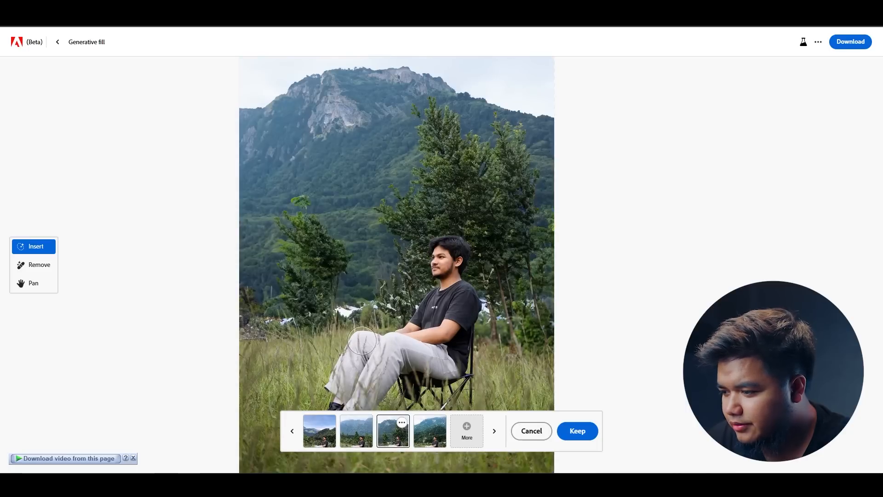
left_click(434, 431)
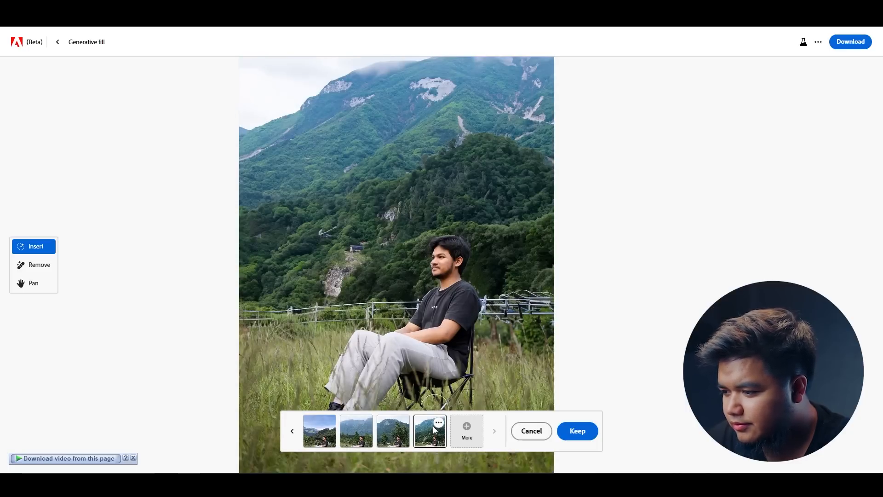
left_click(403, 436)
scroll(349, 348, "down", 3)
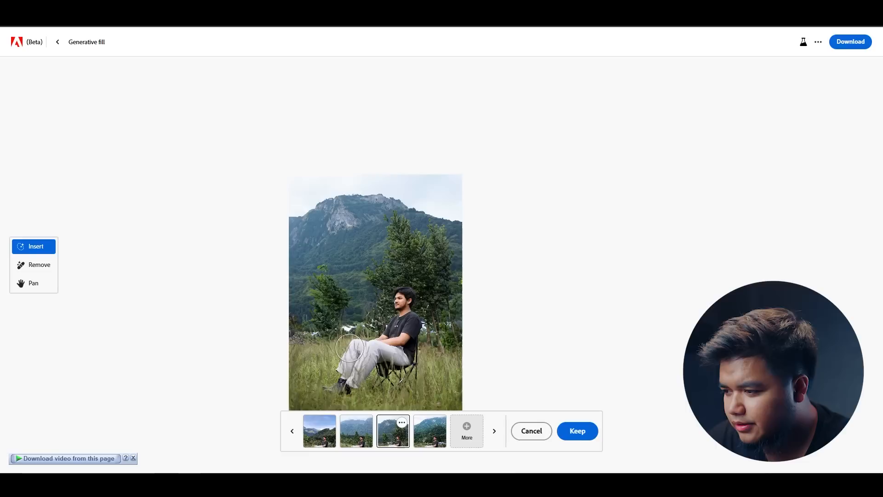
scroll(331, 349, "up", 2)
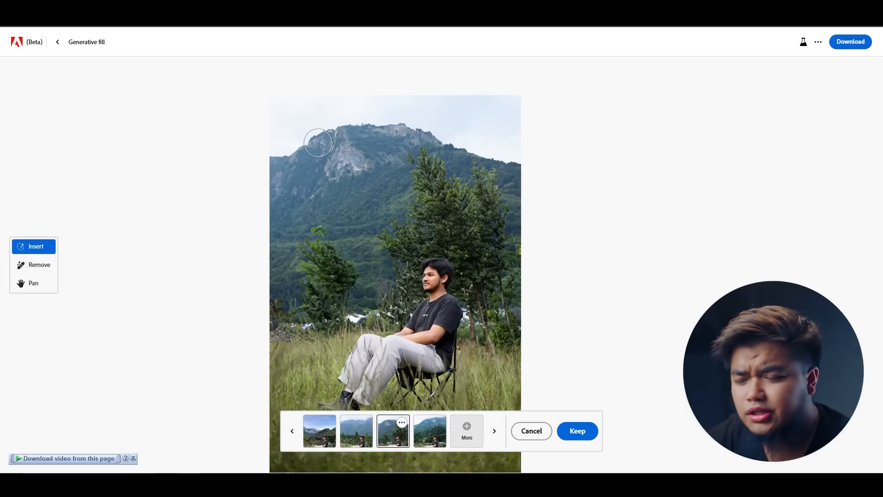
Generate more mountain view variations and keep the third one, with the single peak and lake under a blue sky.
left_click(468, 432)
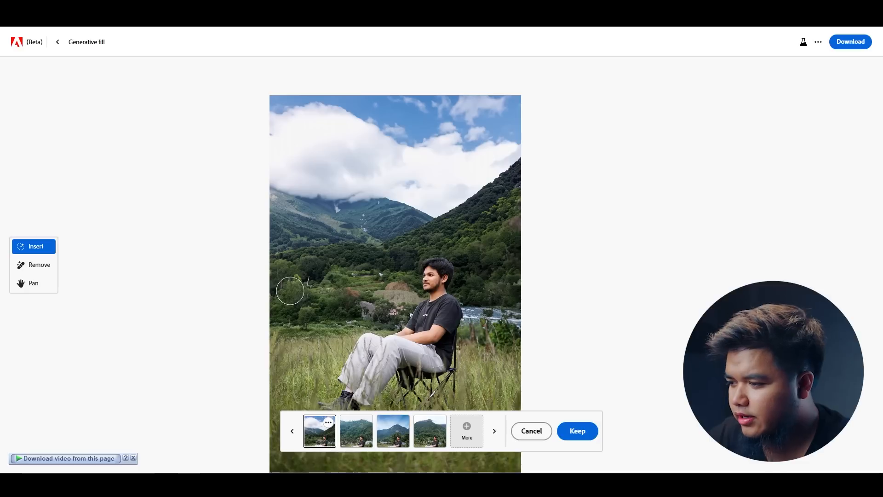
scroll(344, 304, "down", 1)
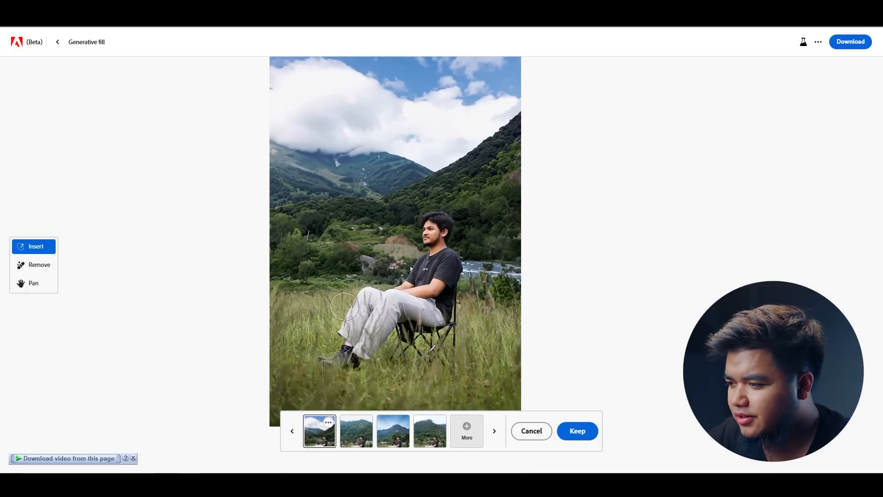
scroll(344, 307, "up", 1)
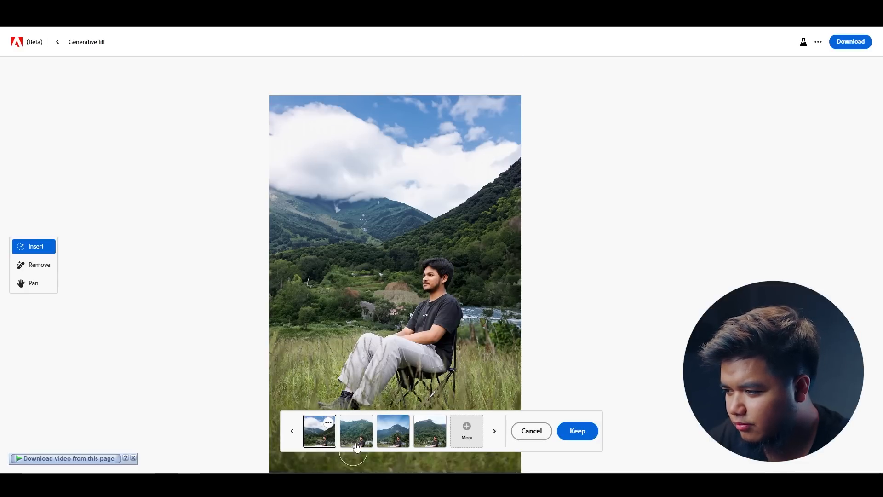
left_click(357, 445)
left_click(403, 441)
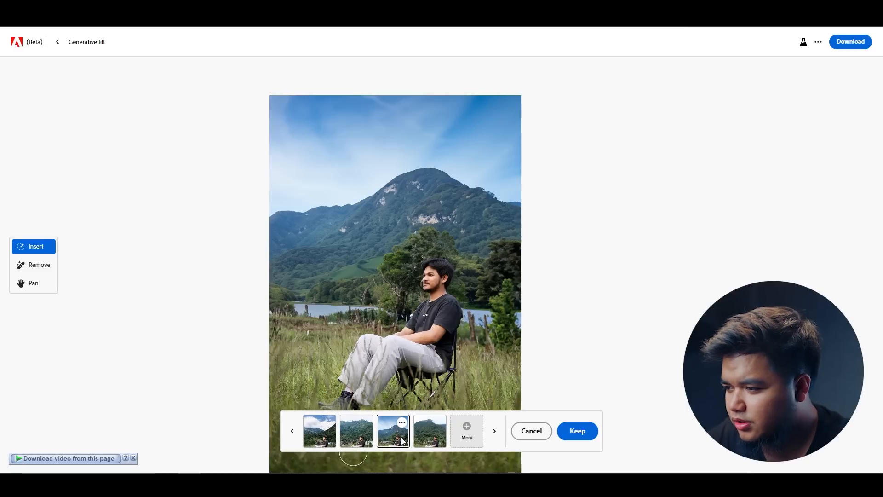
left_click(432, 441)
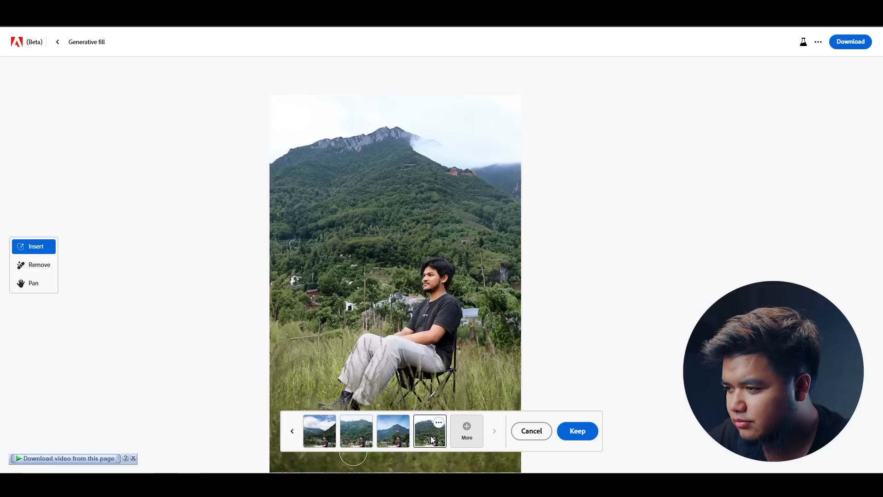
left_click(398, 439)
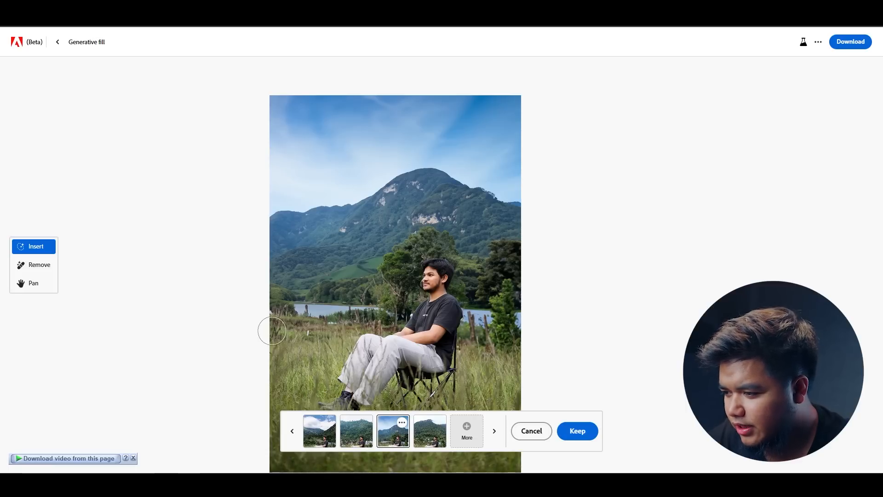
scroll(396, 321, "down", 1)
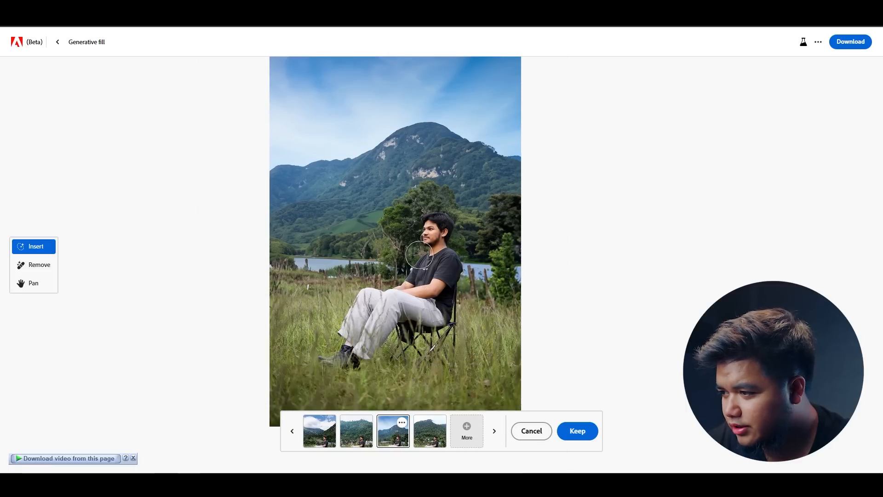
scroll(418, 257, "up", 5)
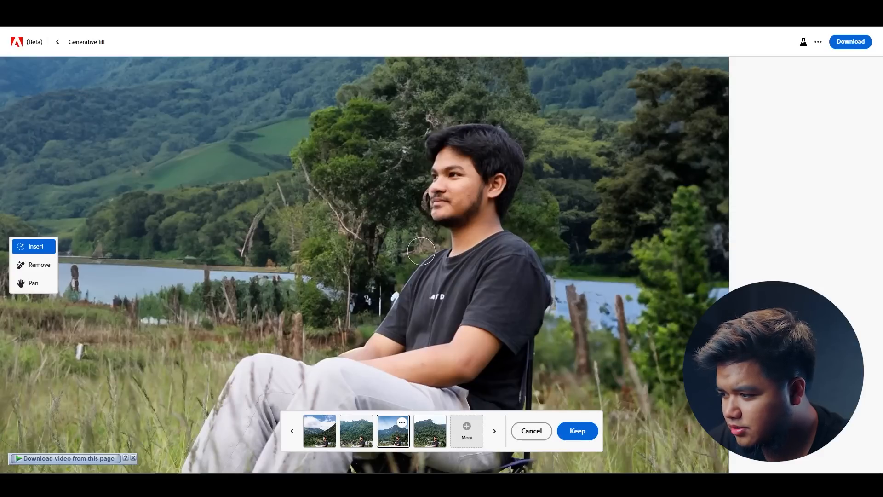
scroll(421, 251, "down", 5)
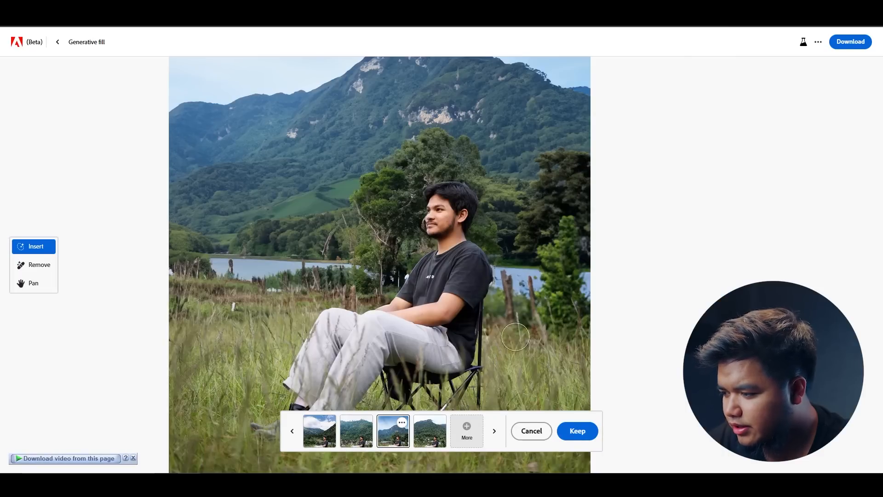
left_click(572, 433)
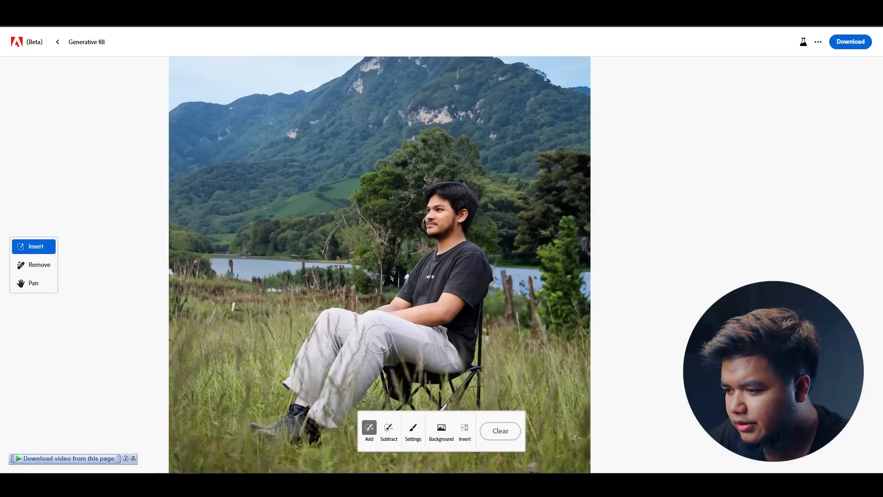
Brush an insert area over the photo's left edge beside the man's knees and generate "camping ground" in it.
scroll(276, 349, "up", 2)
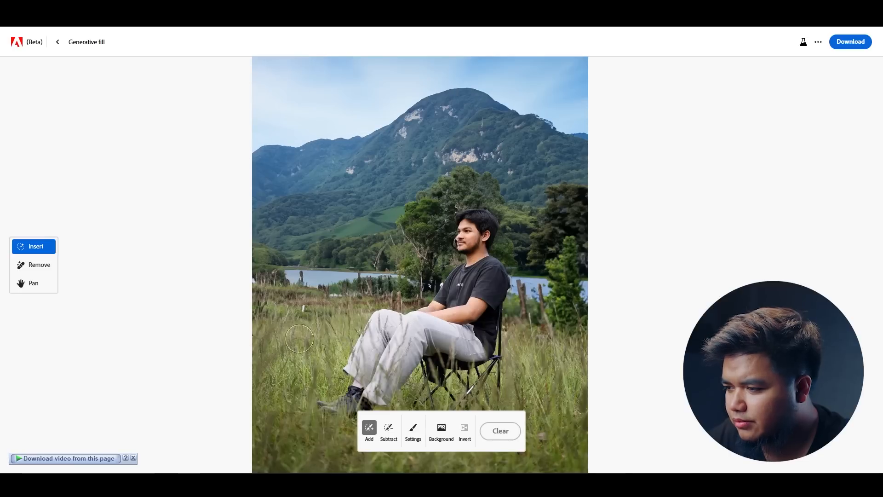
scroll(300, 356, "up", 2)
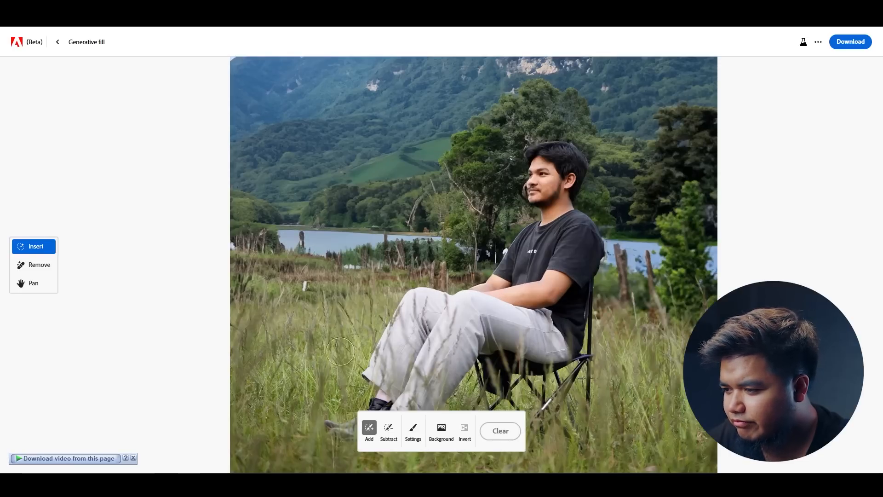
scroll(322, 303, "down", 3)
scroll(336, 309, "up", 2)
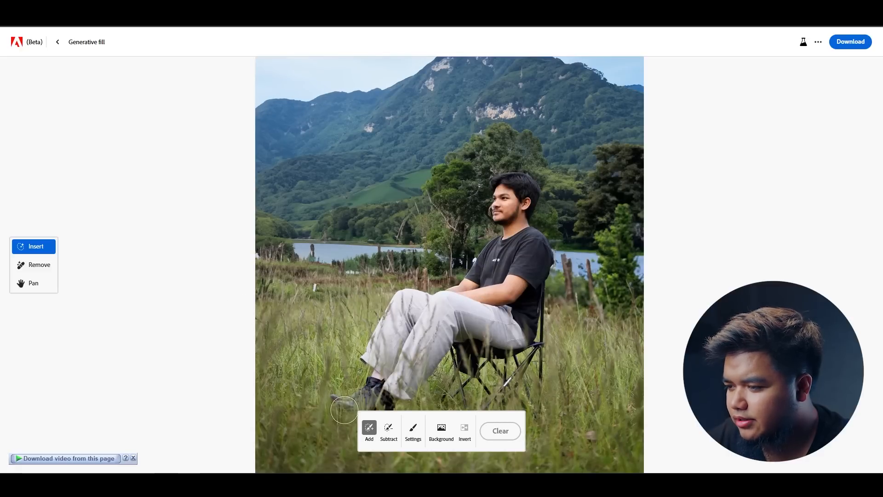
mouse_move(241, 314)
left_mouse_down()
mouse_move(325, 318)
mouse_move(355, 307)
mouse_move(288, 272)
left_mouse_up()
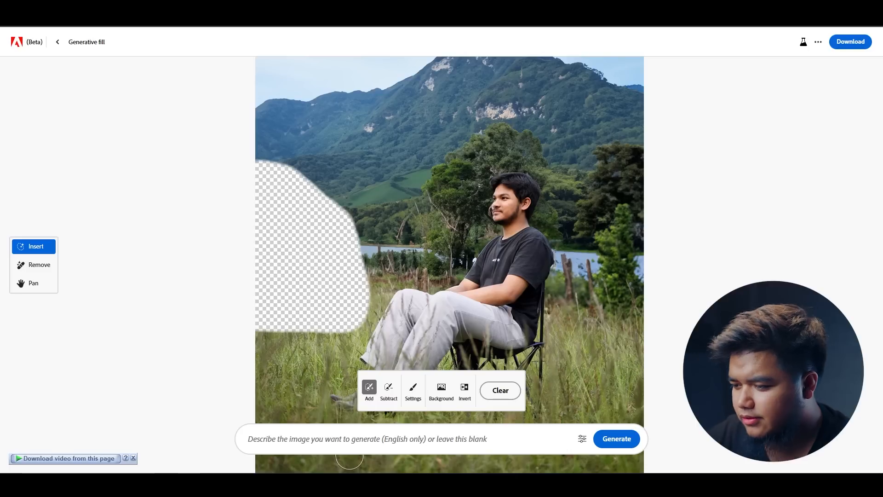
left_click(335, 438)
type("camping ground")
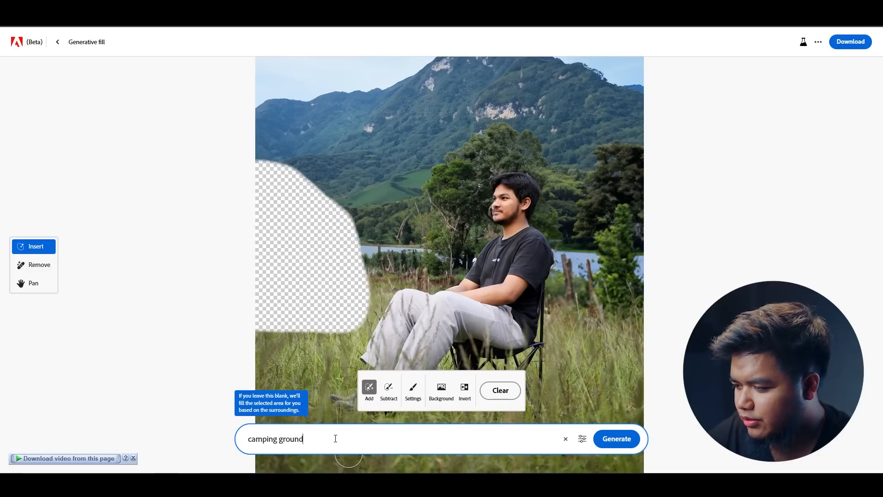
key("Return")
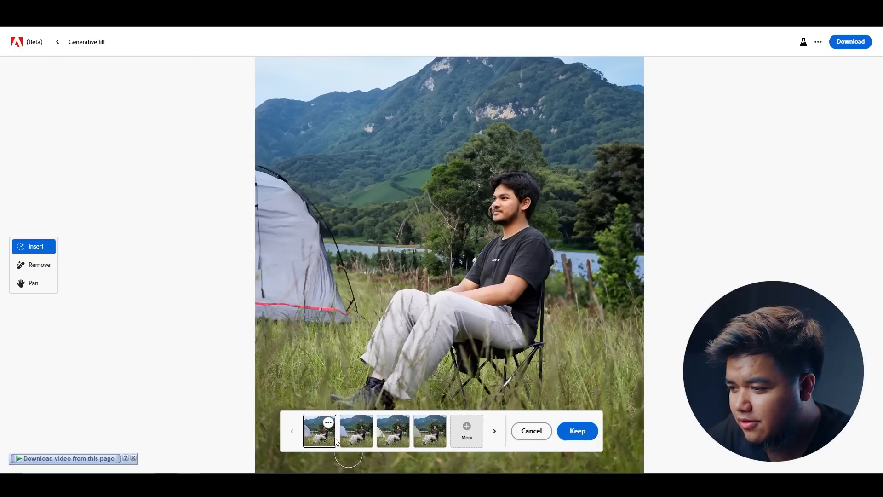
Compare the camping ground variations and keep the fourth one, the beige-green tent with a dark edge.
left_click(354, 442)
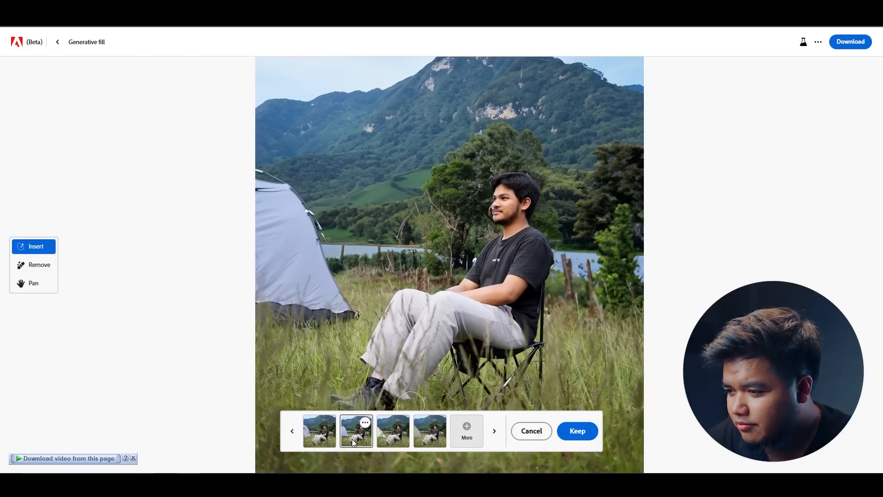
left_click(389, 443)
left_click(427, 444)
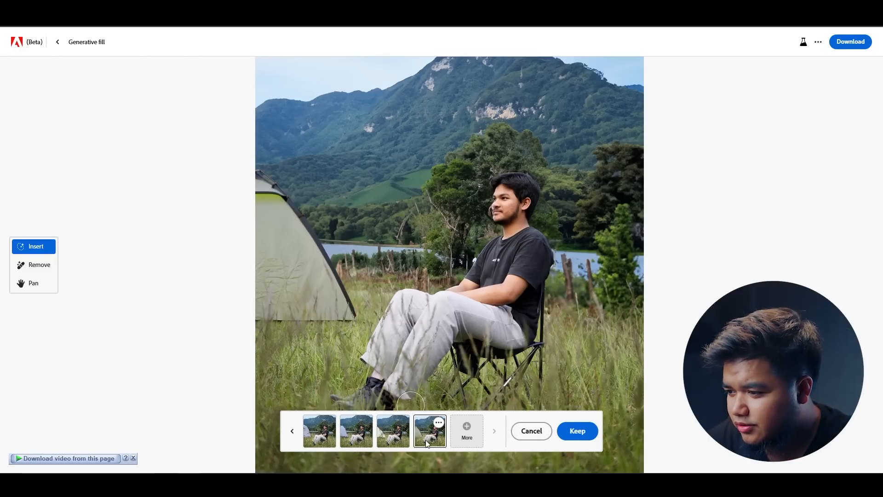
scroll(303, 336, "up", 1)
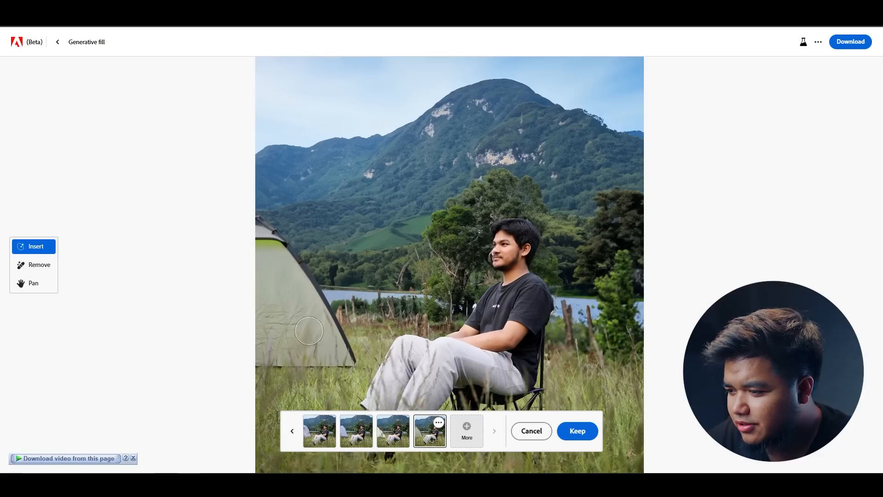
scroll(332, 322, "down", 2)
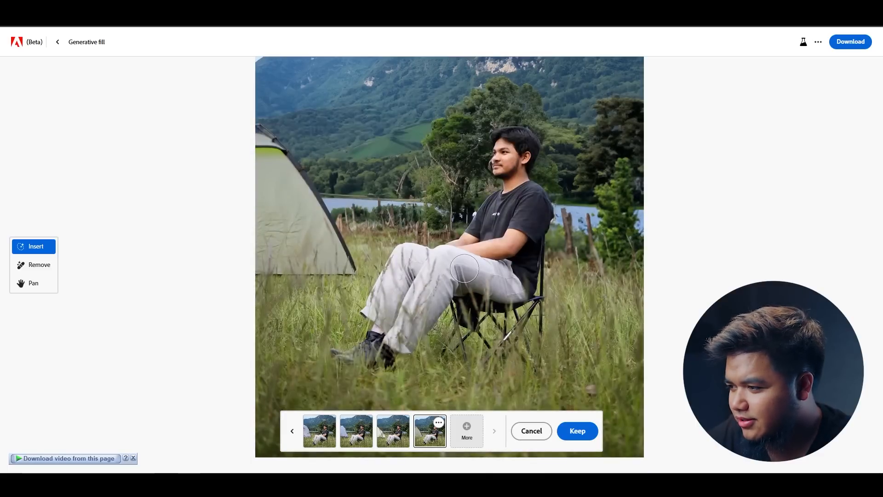
scroll(462, 269, "up", 3)
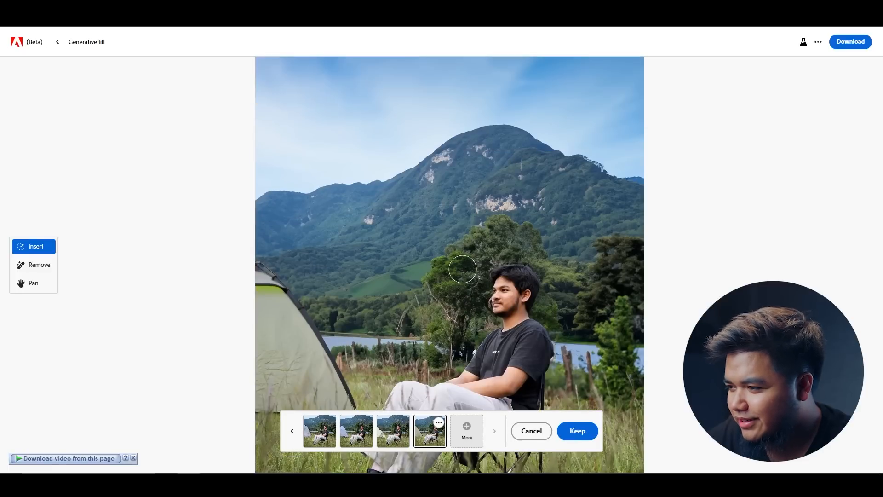
scroll(463, 269, "down", 3)
scroll(462, 269, "up", 2)
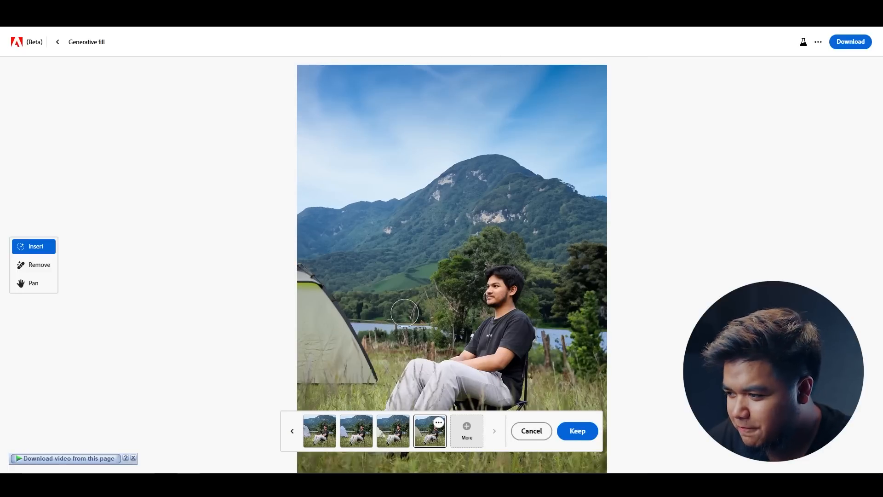
scroll(393, 322, "down", 3)
scroll(532, 320, "up", 2)
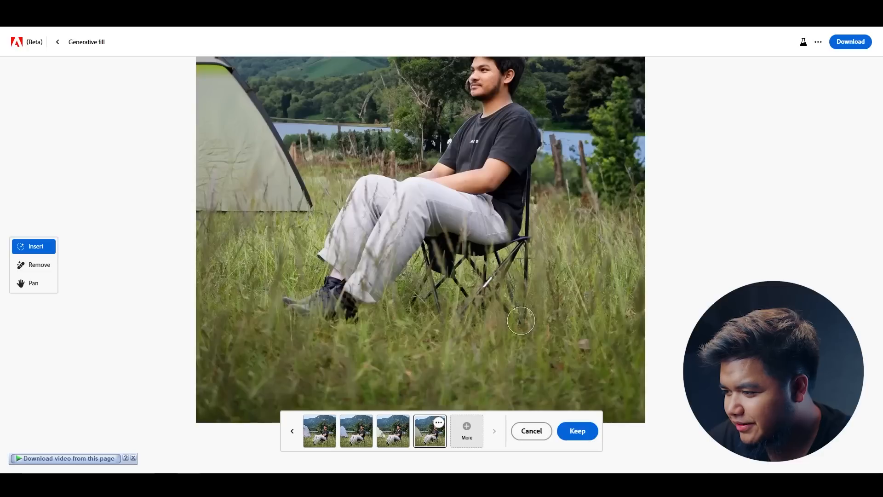
scroll(533, 319, "down", 1)
left_click(578, 431)
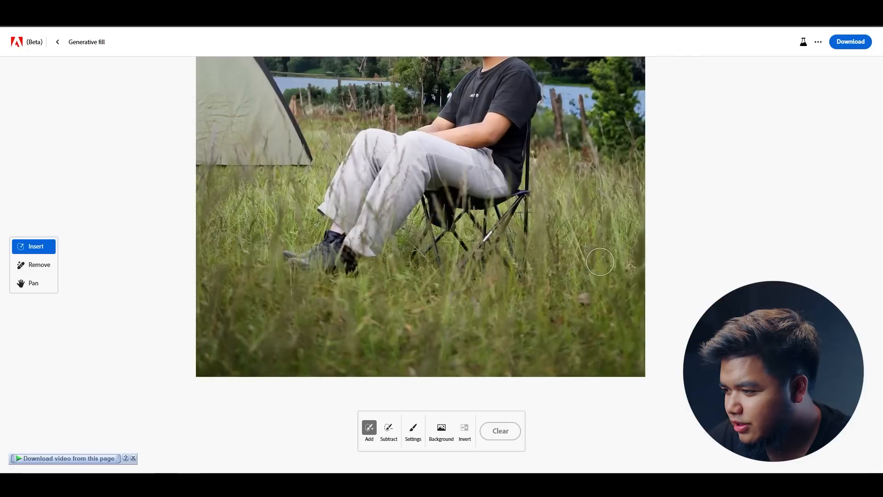
Brush an insert area over the grass in front of the chair near the photo's lower-right corner and generate "hiking backpack".
mouse_move(600, 262)
left_mouse_down()
mouse_move(473, 297)
mouse_move(467, 326)
mouse_move(580, 333)
mouse_move(634, 289)
left_mouse_up()
left_click(442, 437)
type("hiking backpack")
key("Return")
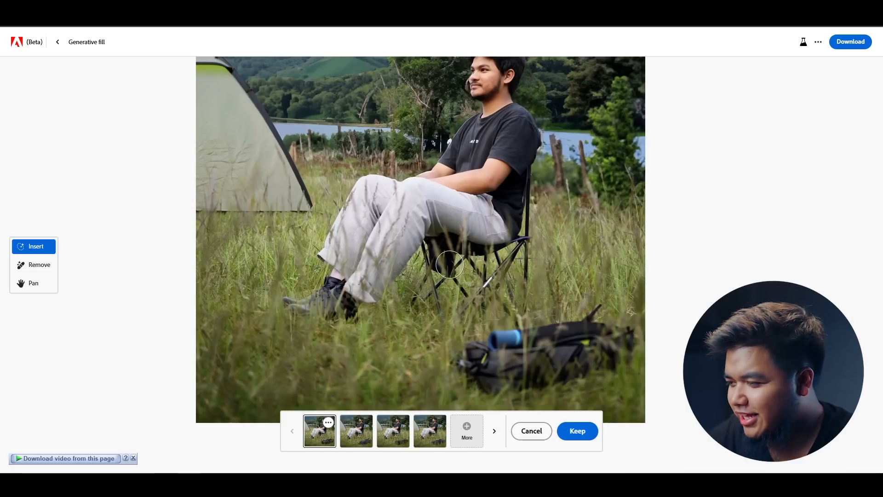
Compare the four hiking backpack variations on the grass and select the third one, the dark rolled bag.
left_click(360, 432)
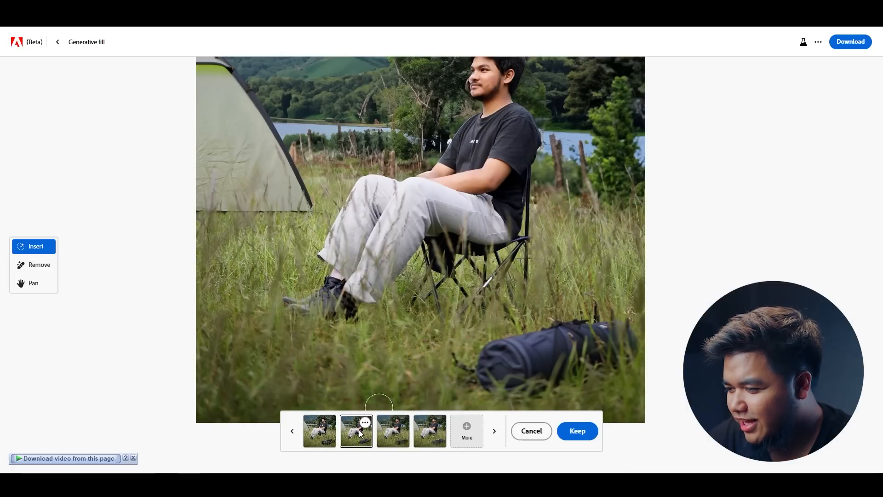
left_click(404, 435)
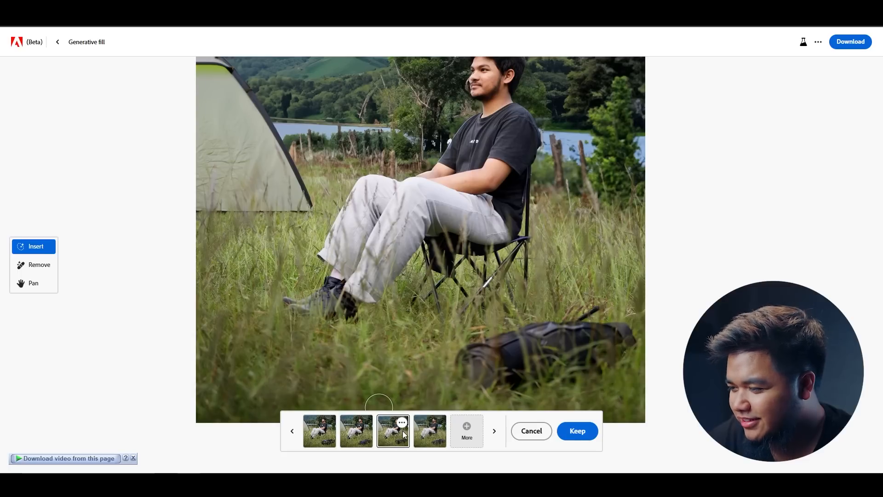
left_click(433, 430)
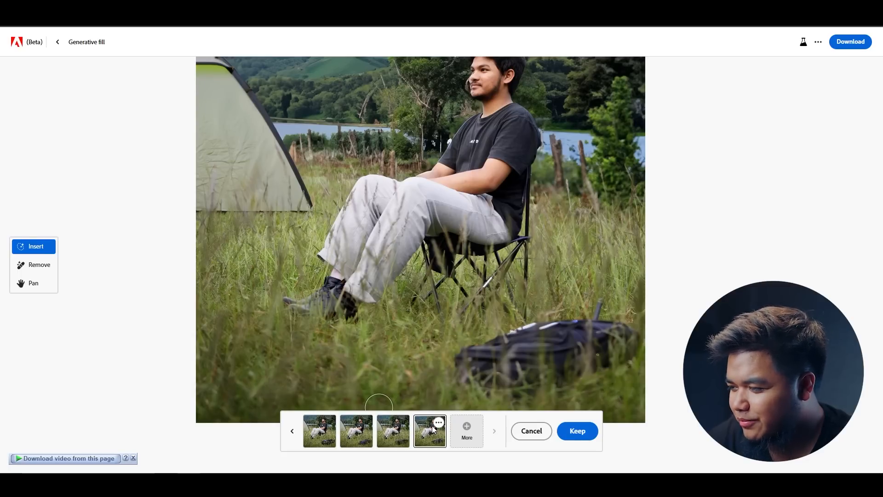
left_click(330, 433)
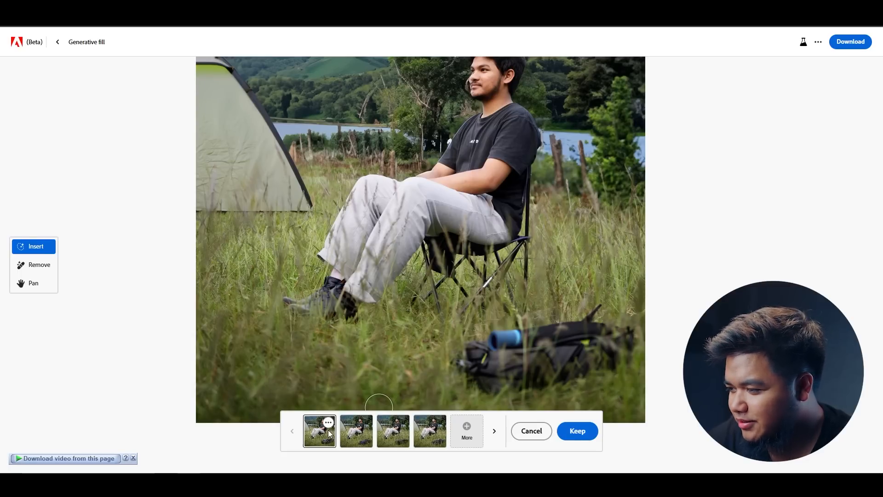
left_click(408, 431)
left_click(357, 435)
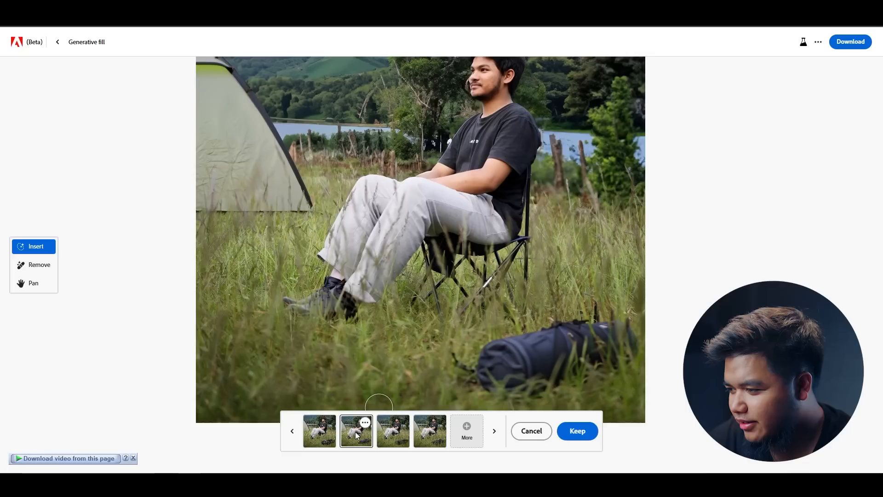
left_click(401, 432)
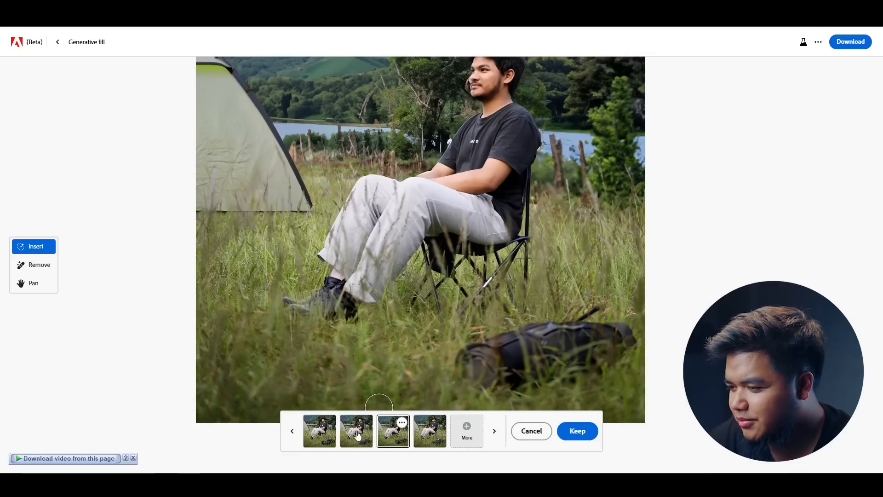
left_click(319, 433)
left_click(402, 435)
Examine the dark rolled backpack close up and within the whole scene, and keep this third variation.
scroll(598, 389, "up", 5)
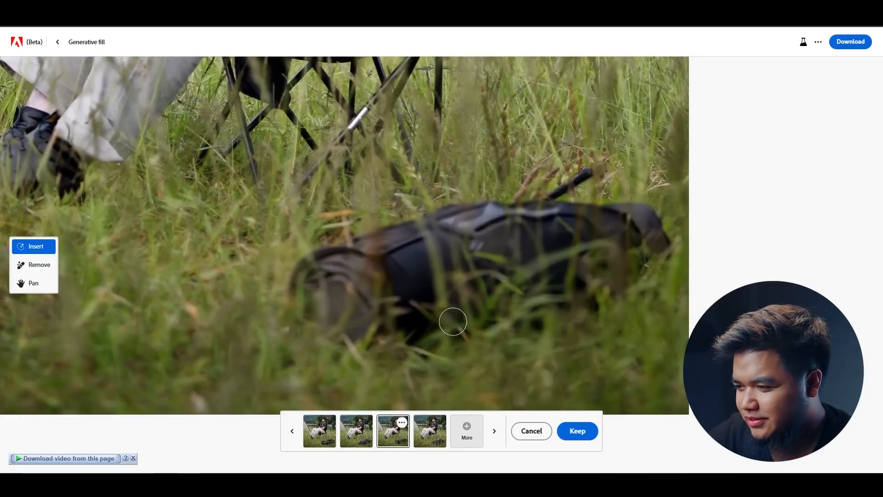
scroll(403, 218, "down", 10)
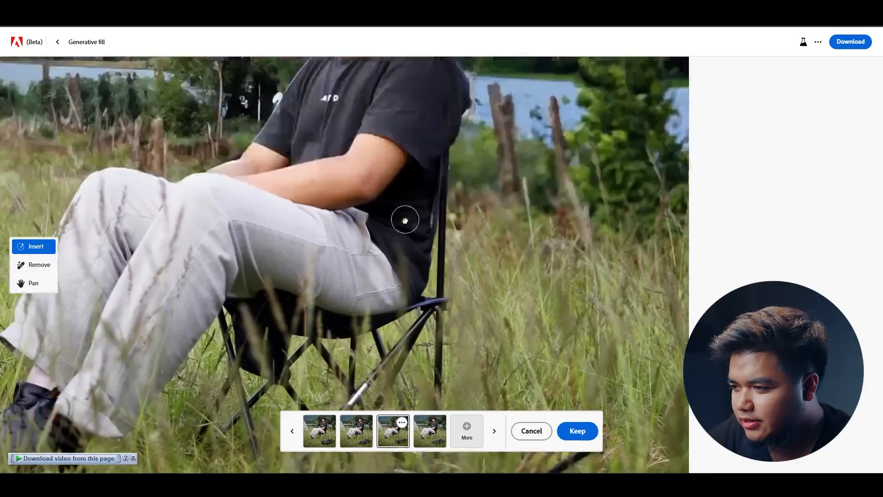
scroll(396, 223, "up", 4)
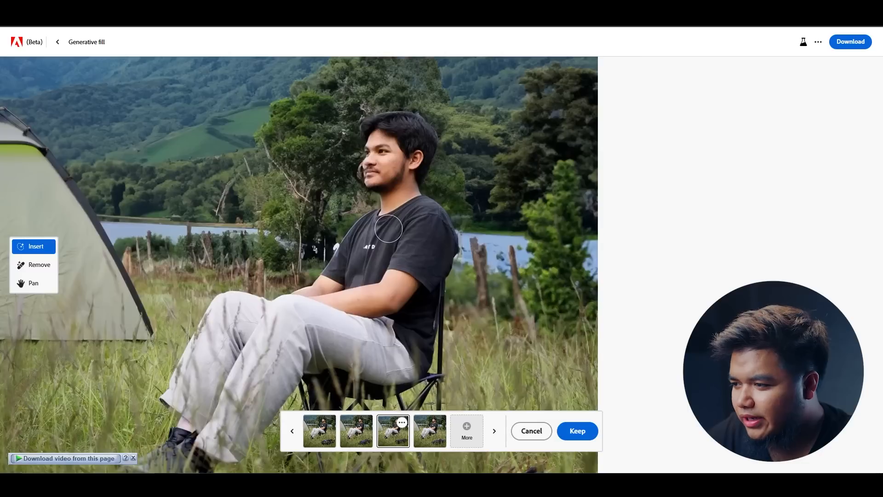
scroll(388, 229, "down", 3)
scroll(389, 228, "up", 3)
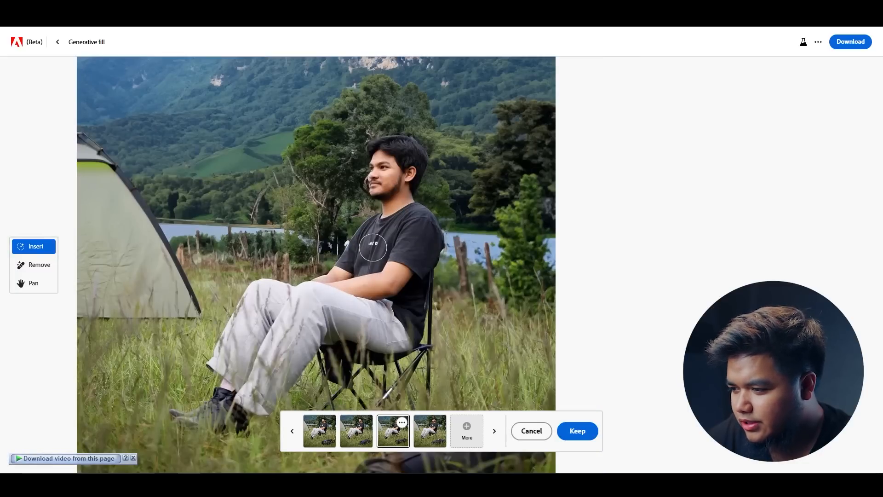
scroll(372, 239, "down", 2)
scroll(423, 323, "up", 3)
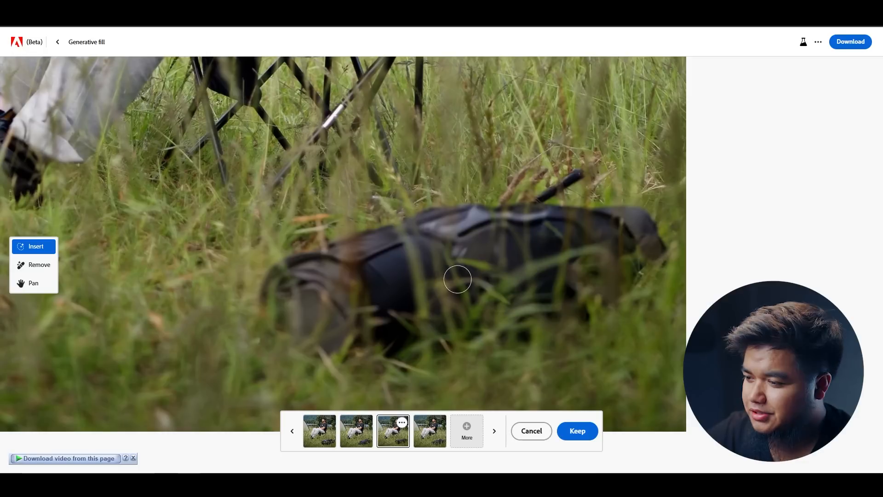
scroll(438, 268, "down", 5)
left_click(324, 432)
left_click(355, 432)
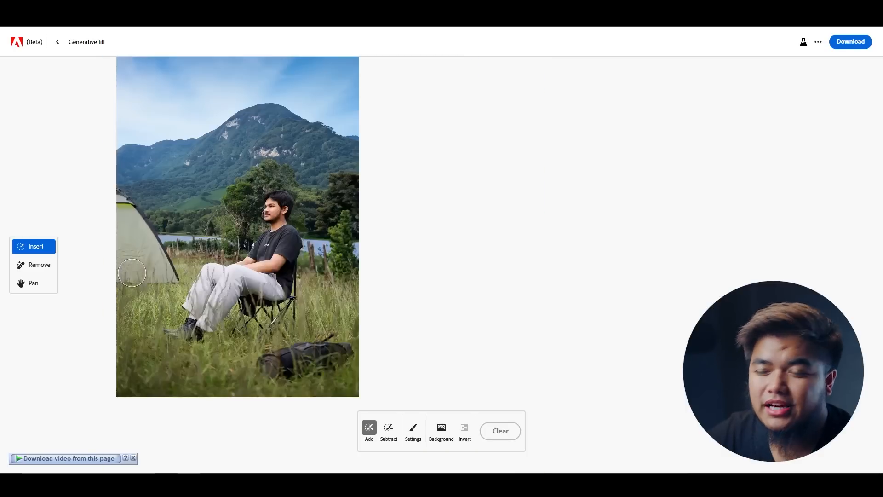
Examine the man's T-shirt and upper body, close up and within the whole camping scene.
scroll(209, 259, "up", 5)
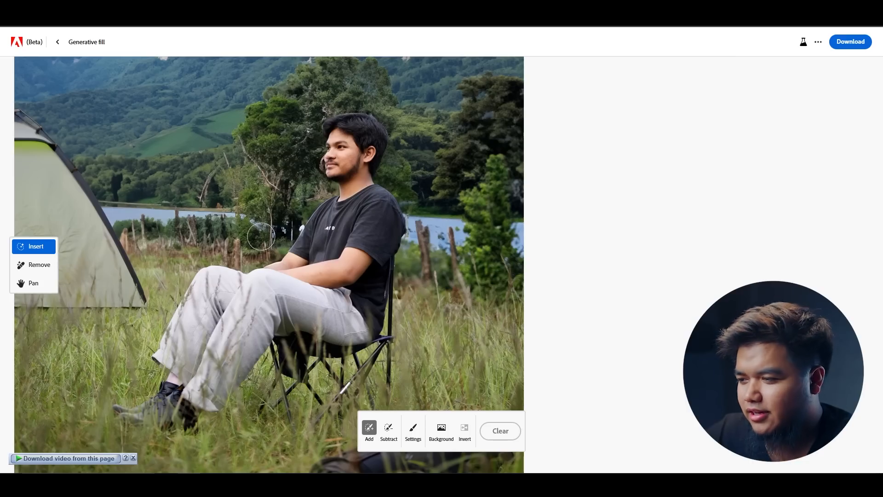
scroll(292, 238, "up", 3)
scroll(292, 239, "down", 3)
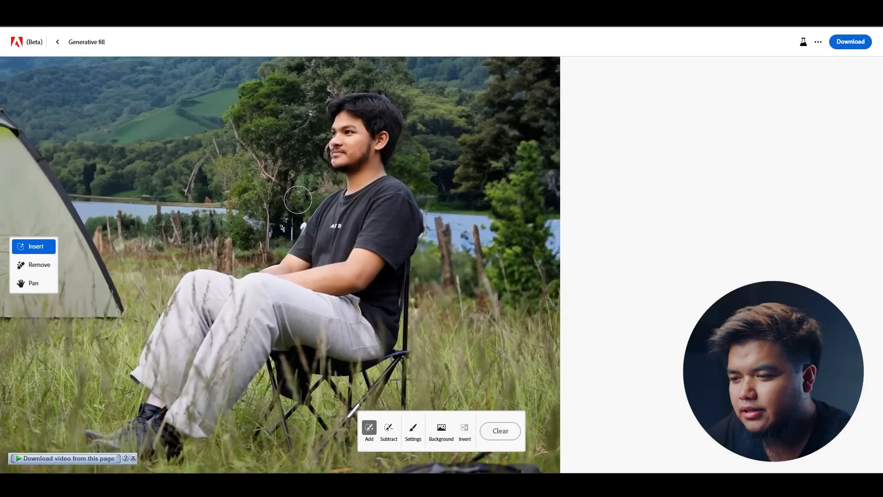
scroll(313, 240, "up", 2)
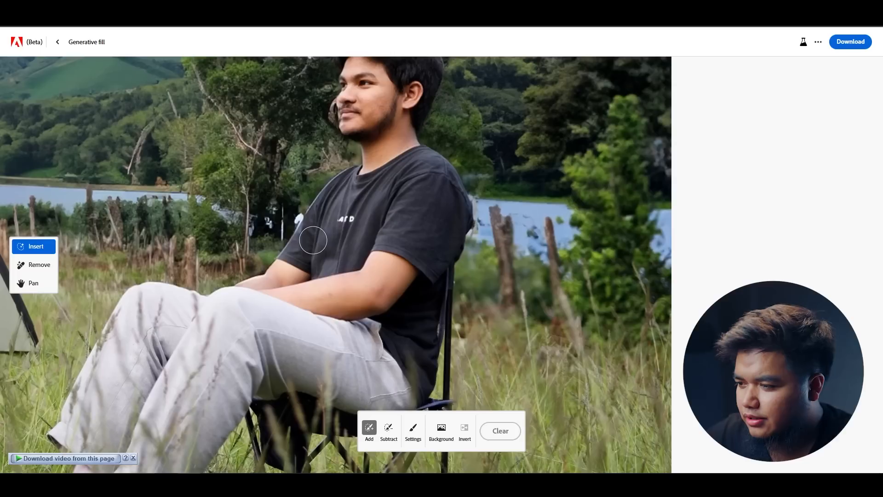
scroll(313, 240, "down", 2)
scroll(311, 238, "down", 2)
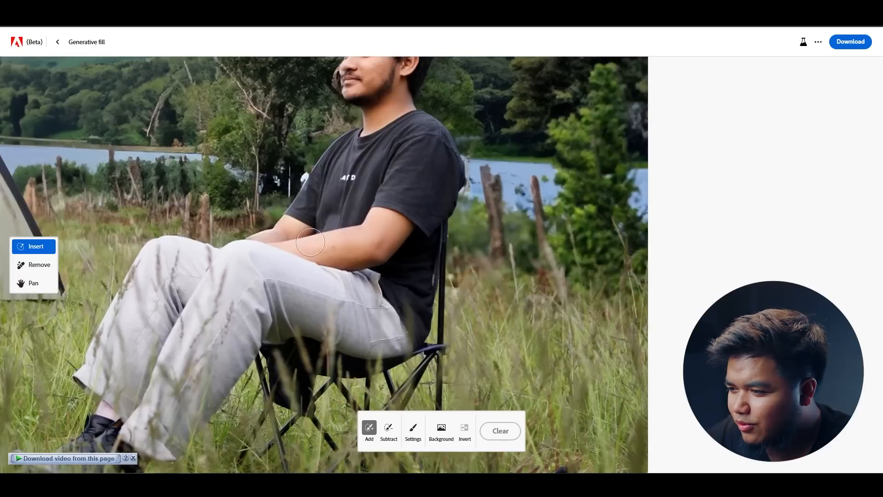
scroll(311, 237, "up", 2)
scroll(333, 241, "down", 2)
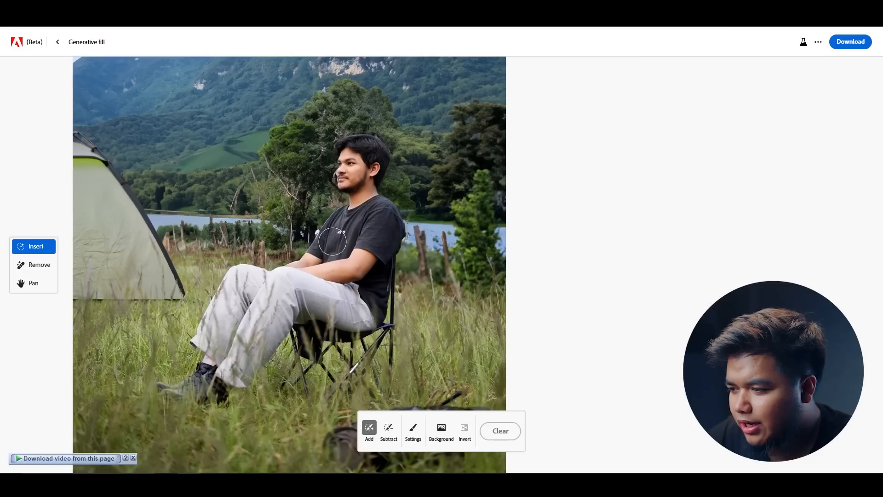
scroll(331, 243, "up", 2)
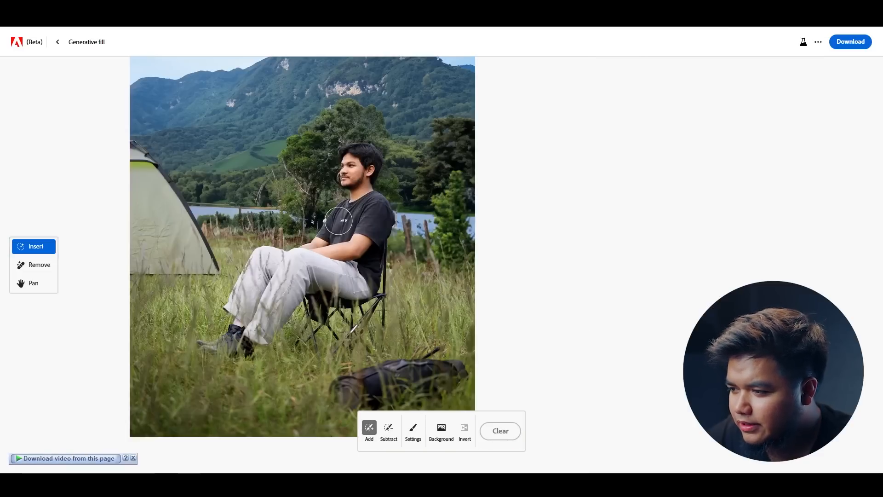
scroll(340, 216, "up", 5)
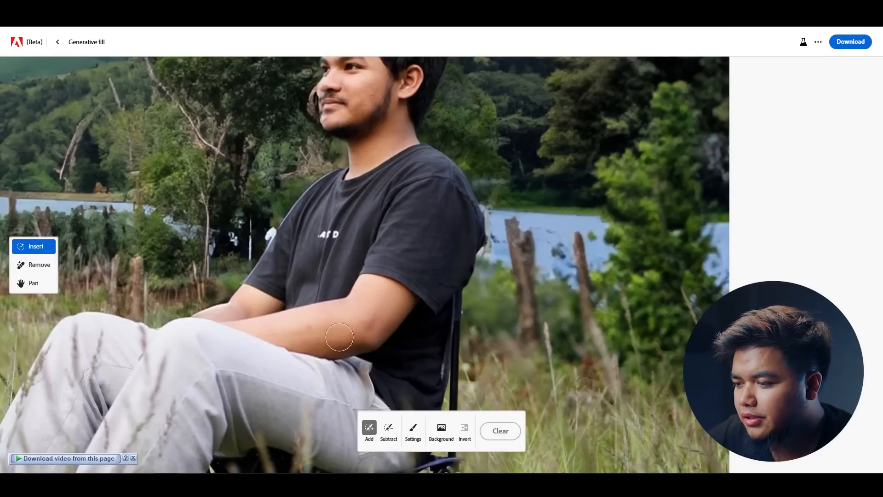
Brush an insert area over the man's T-shirt and arms down to the chair back and generate "jacket" in it.
scroll(271, 295, "down", 5)
scroll(270, 296, "down", 3)
scroll(262, 293, "up", 2)
mouse_move(305, 251)
left_mouse_down()
mouse_move(315, 240)
mouse_move(351, 237)
mouse_move(362, 257)
mouse_move(345, 393)
mouse_move(341, 347)
mouse_move(321, 329)
mouse_move(239, 304)
mouse_move(269, 285)
mouse_move(292, 249)
mouse_move(258, 287)
mouse_move(308, 246)
mouse_move(285, 283)
mouse_move(343, 322)
mouse_move(339, 259)
mouse_move(306, 291)
mouse_move(336, 256)
left_mouse_up()
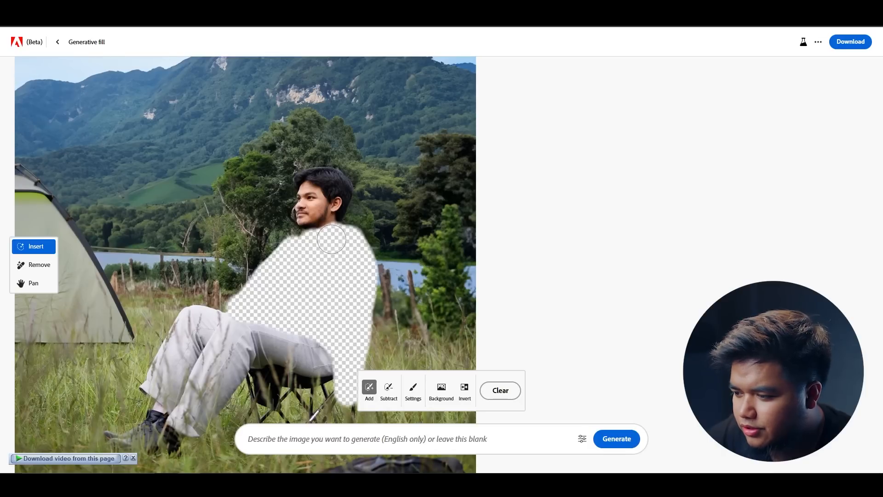
left_click(338, 441)
scroll(213, 350, "down", 1)
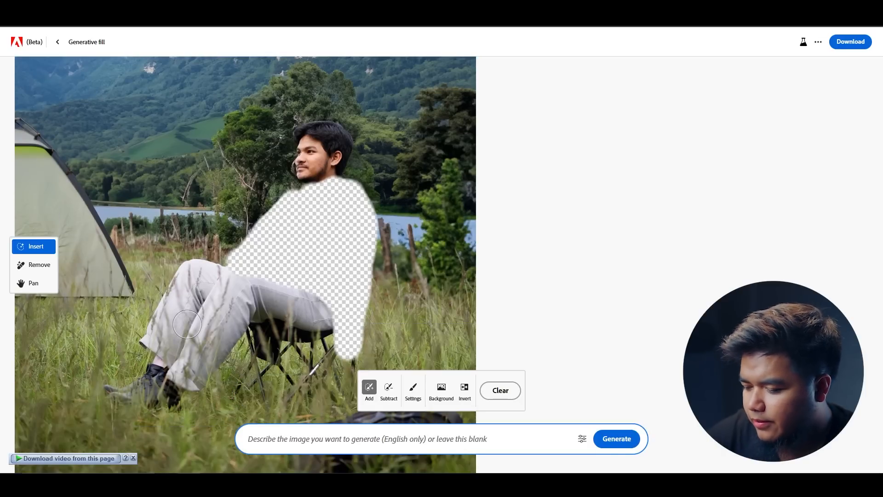
type("jacket")
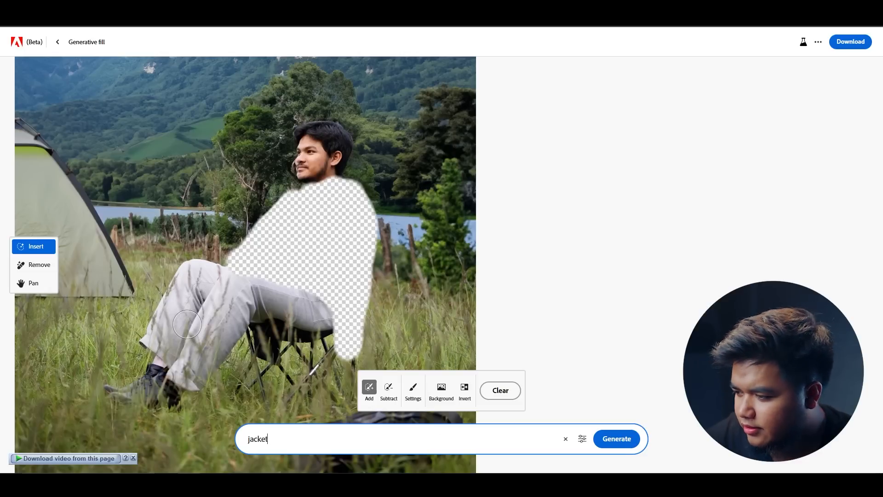
left_click(618, 437)
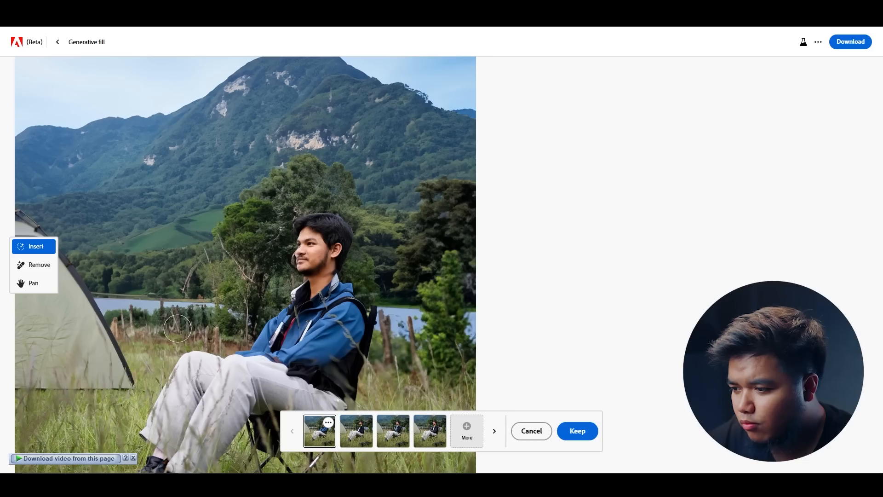
Compare the four jacket variations, checking how the collar, sleeves and chair look on each.
scroll(233, 288, "up", 2)
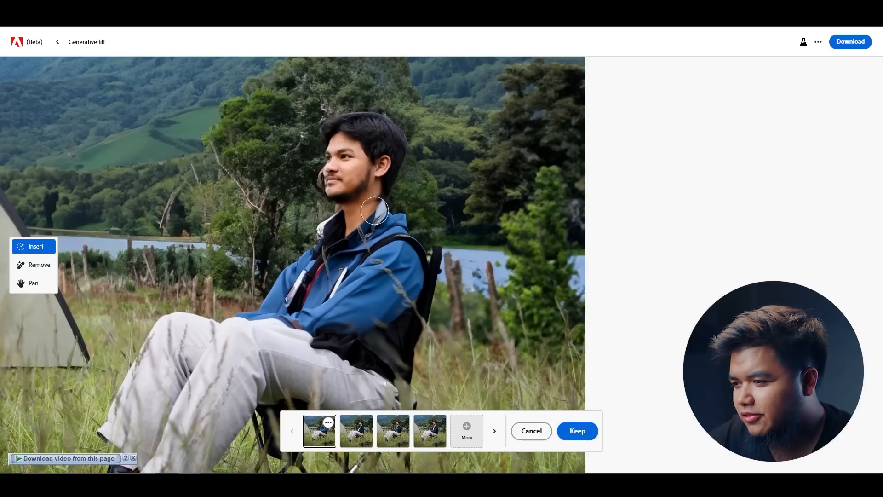
scroll(244, 246, "down", 1)
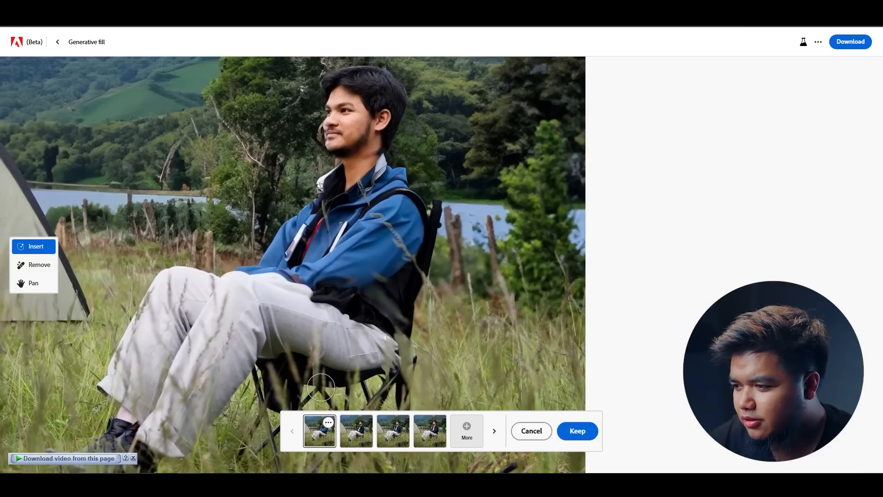
scroll(320, 320, "up", 1)
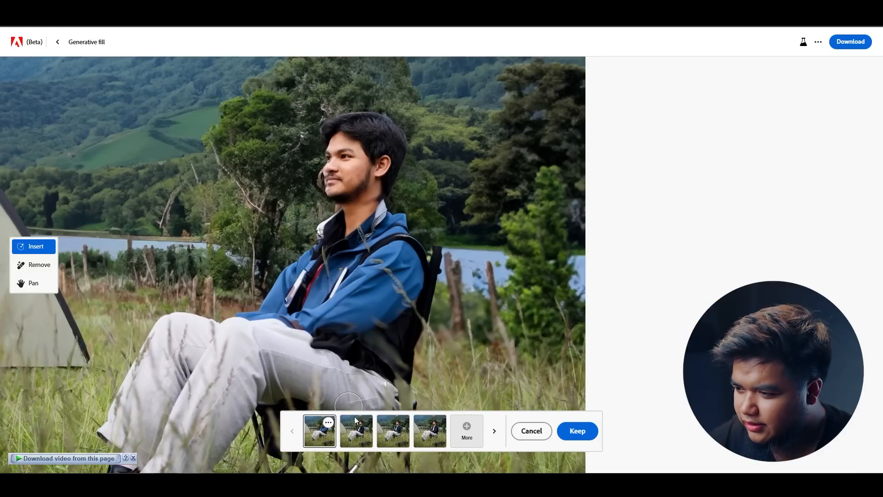
left_click(353, 432)
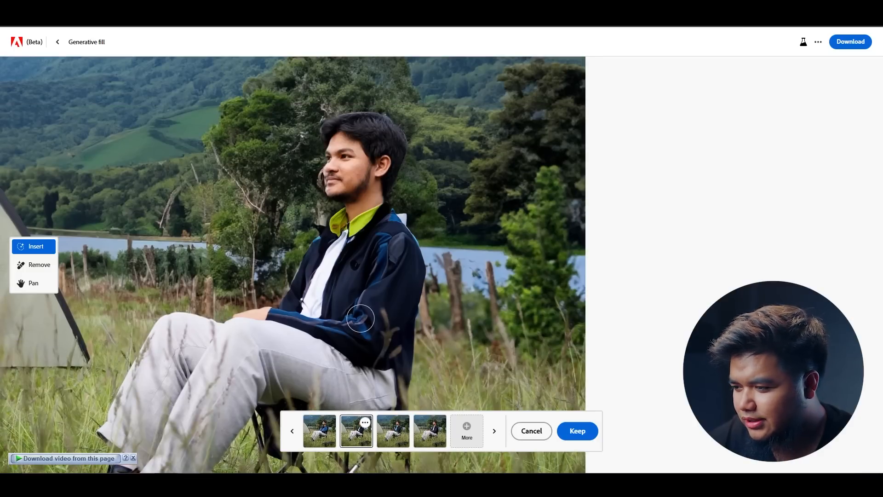
scroll(359, 321, "down", 1)
left_click(398, 435)
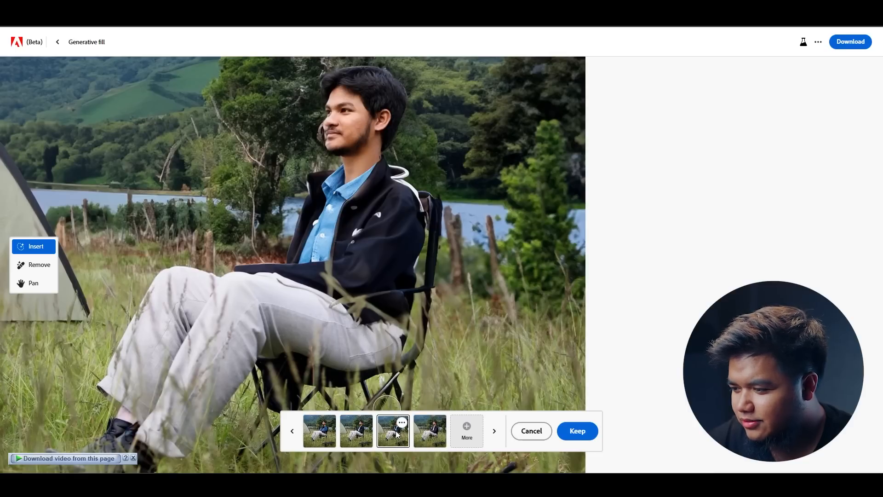
left_click(435, 433)
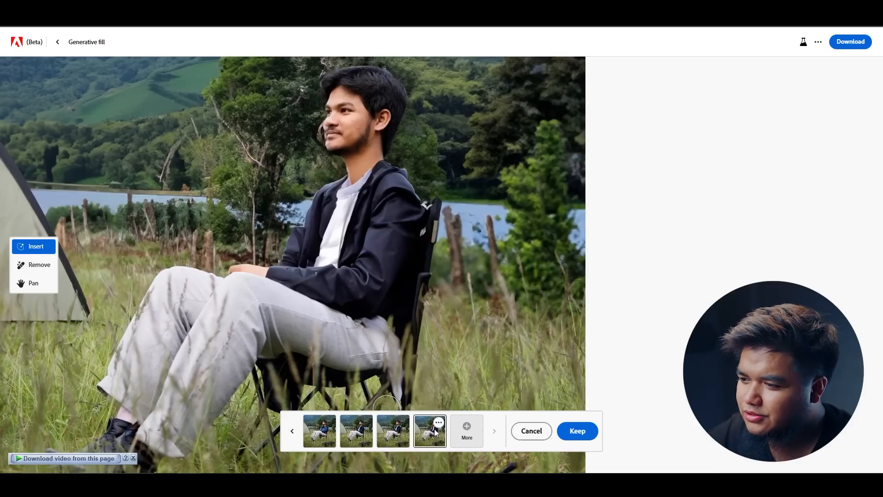
scroll(349, 348, "down", 2)
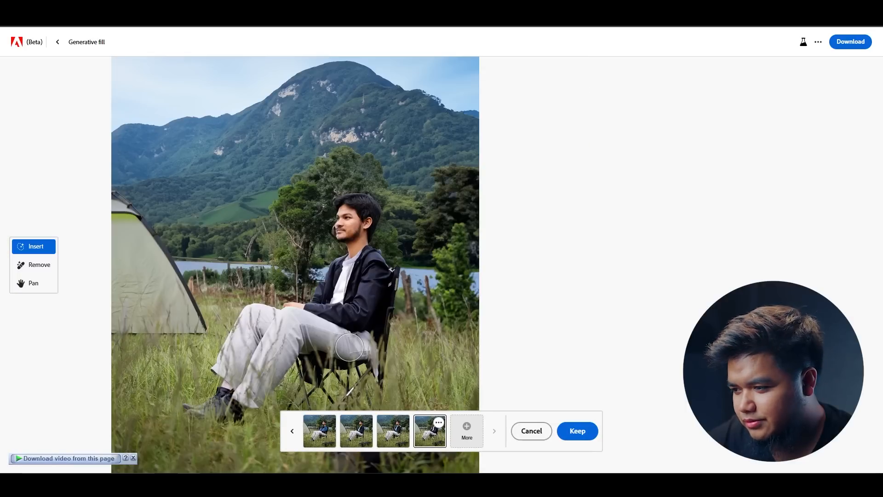
scroll(304, 353, "up", 2)
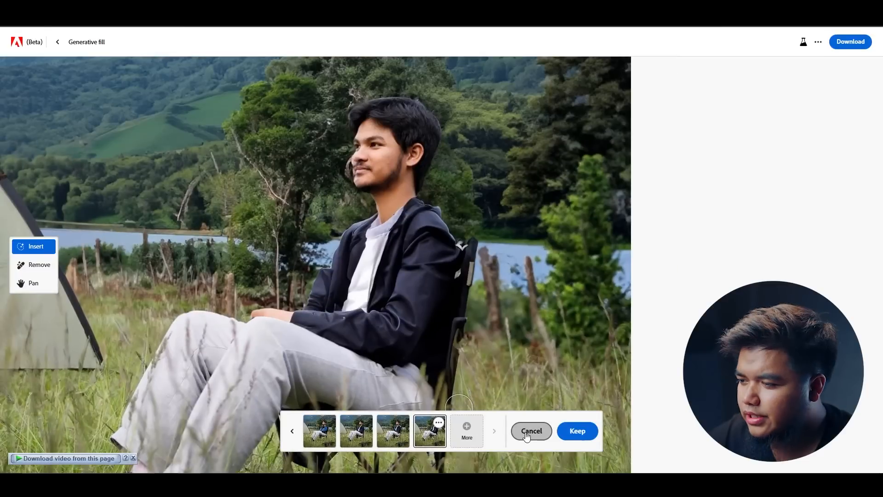
Discard the current jacket variations, brush over the man's chest area, and generate a new set of jackets.
left_click(530, 431)
mouse_move(335, 230)
left_mouse_down()
mouse_move(317, 260)
mouse_move(318, 234)
mouse_move(313, 249)
mouse_move(337, 207)
mouse_move(366, 200)
mouse_move(397, 208)
left_mouse_up()
left_click(616, 439)
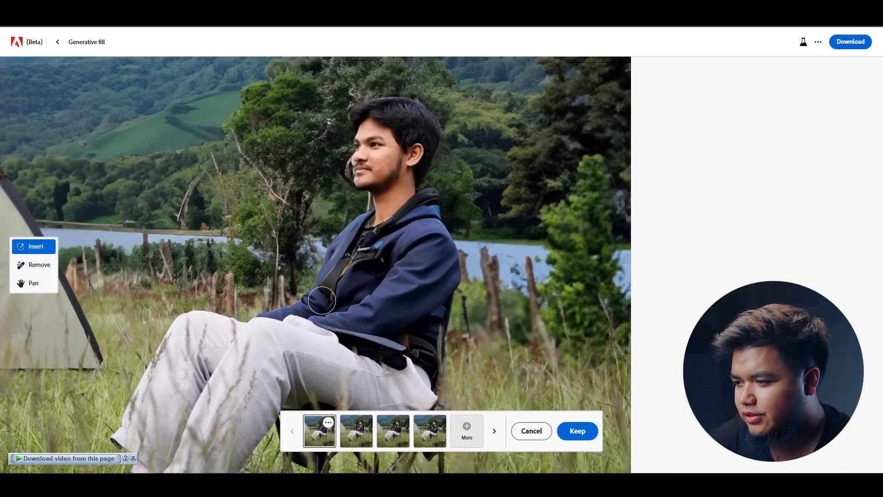
Compare the first three new jacket variations on the man.
scroll(347, 320, "down", 1)
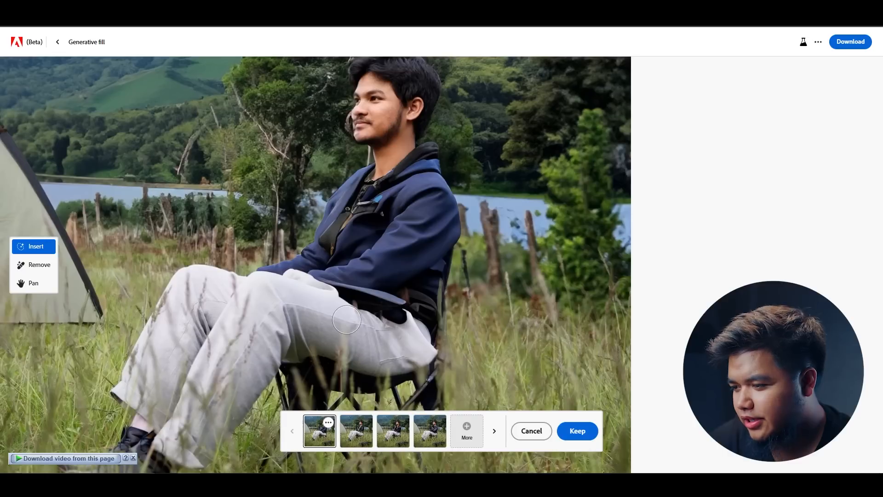
left_click(354, 440)
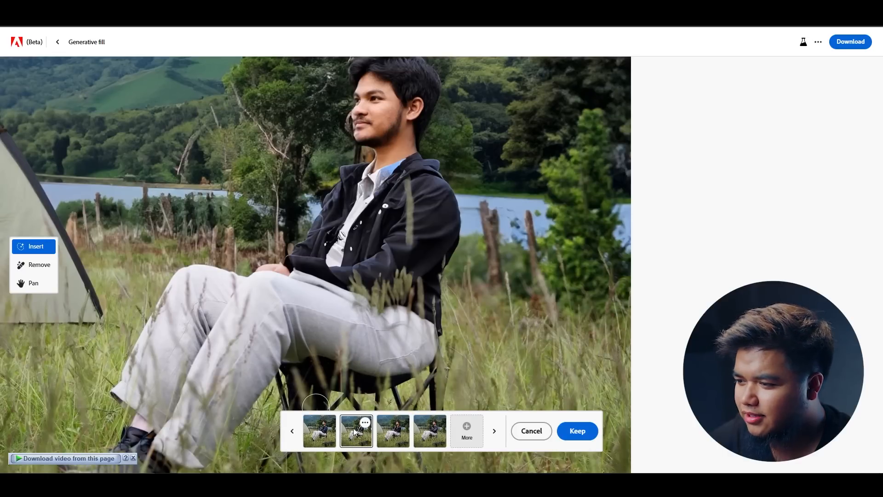
scroll(301, 321, "up", 1)
scroll(228, 339, "down", 1)
scroll(229, 339, "down", 1)
scroll(229, 339, "up", 2)
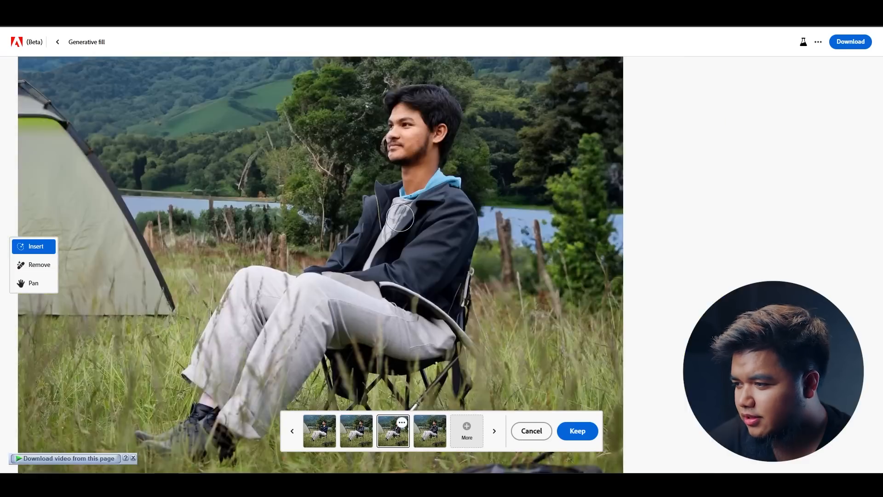
Check the collar of the third jacket variation close up and in the whole scene, and keep that variation.
scroll(399, 218, "up", 1)
scroll(411, 218, "up", 2)
scroll(413, 244, "up", 1)
scroll(412, 244, "down", 2)
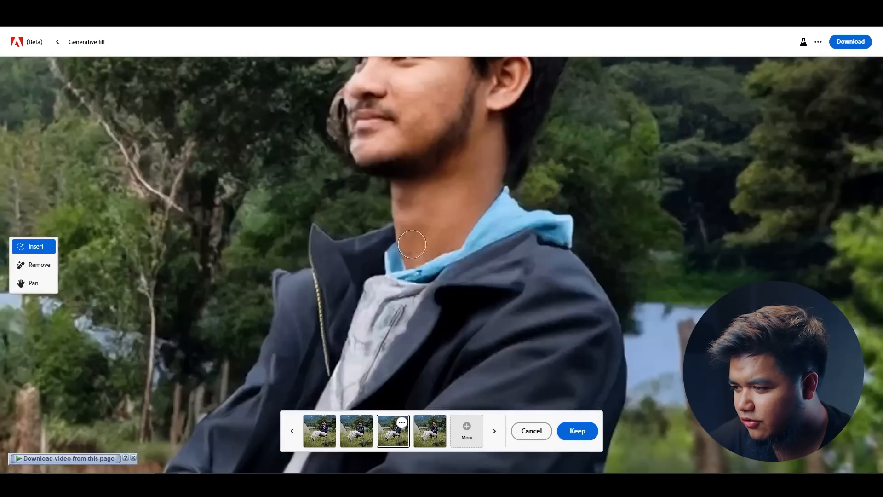
scroll(412, 244, "down", 1)
scroll(412, 244, "up", 1)
scroll(451, 307, "down", 6)
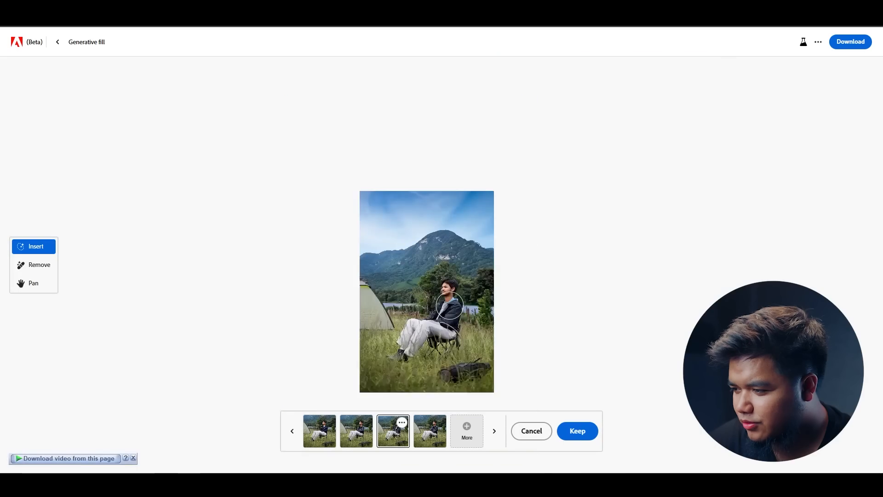
scroll(450, 307, "up", 3)
left_click(578, 430)
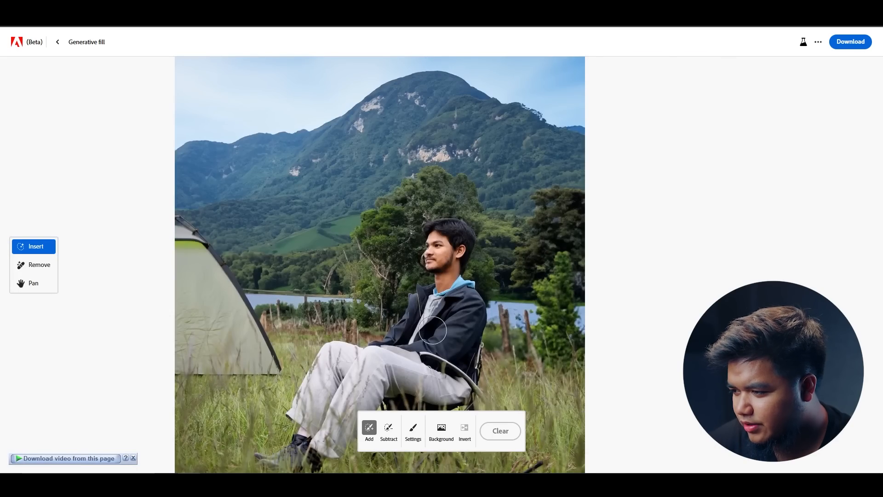
Brush an insert area over the man's neck and jacket collar and generate "shawl" in it.
scroll(436, 299, "up", 5)
scroll(439, 292, "down", 5)
scroll(440, 292, "up", 3)
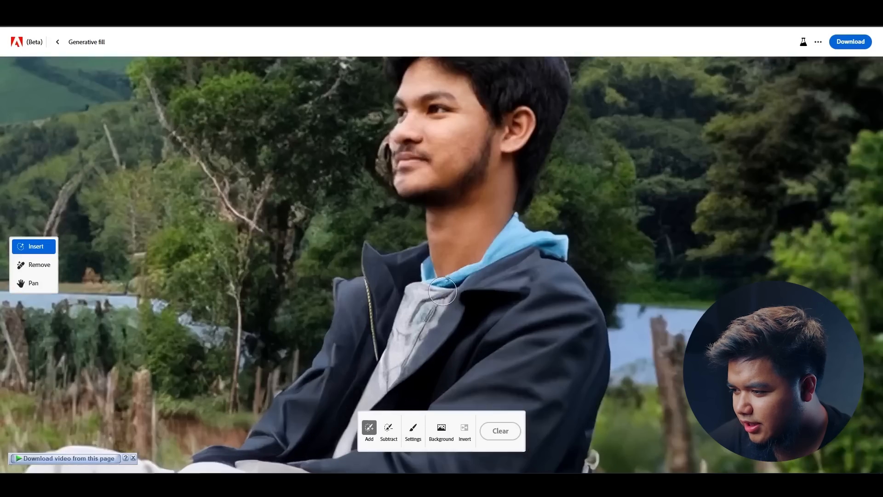
scroll(442, 291, "down", 3)
scroll(442, 290, "down", 3)
scroll(445, 293, "up", 2)
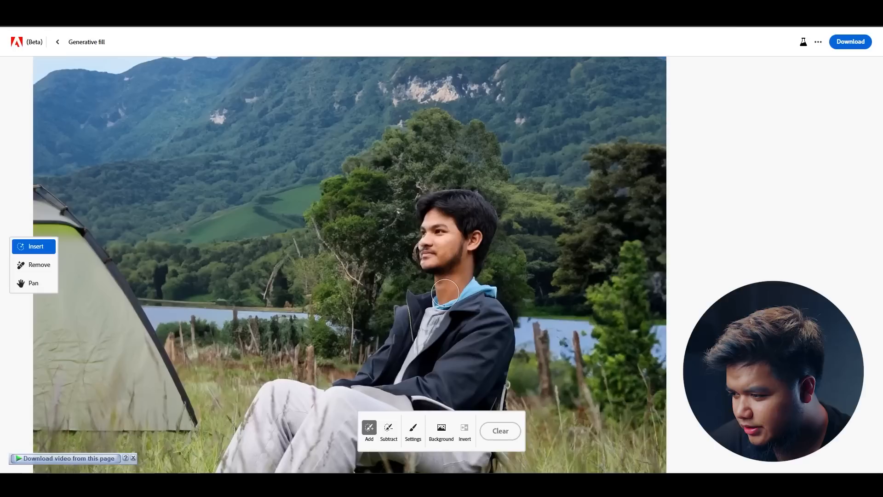
mouse_move(428, 288)
left_mouse_down()
mouse_move(477, 273)
mouse_move(490, 282)
mouse_move(435, 317)
mouse_move(478, 271)
left_mouse_up()
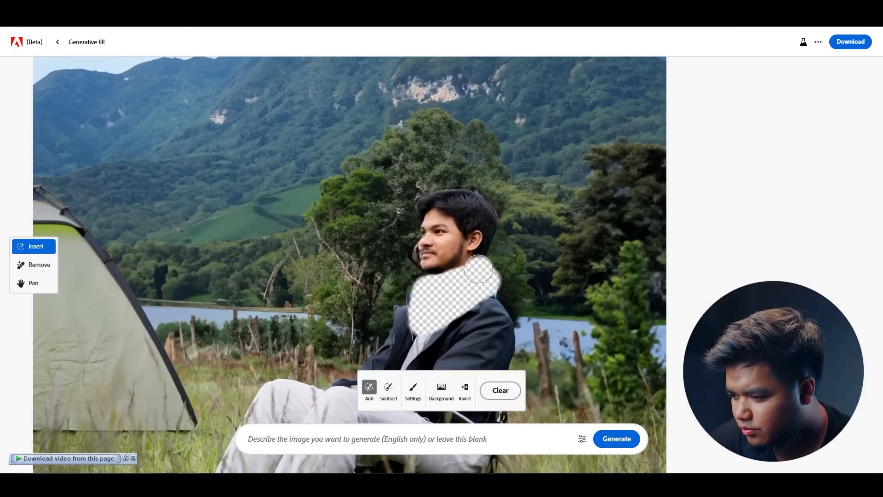
left_click(405, 435)
type("shawl")
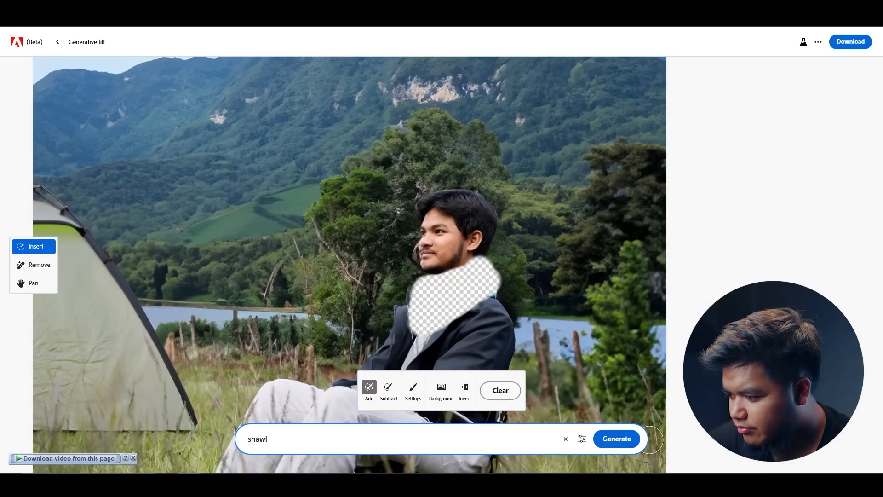
left_click(617, 438)
Compare the four shawl variations, check the second one around the man's head and neck, and keep this pink striped scarf.
scroll(396, 320, "down", 1)
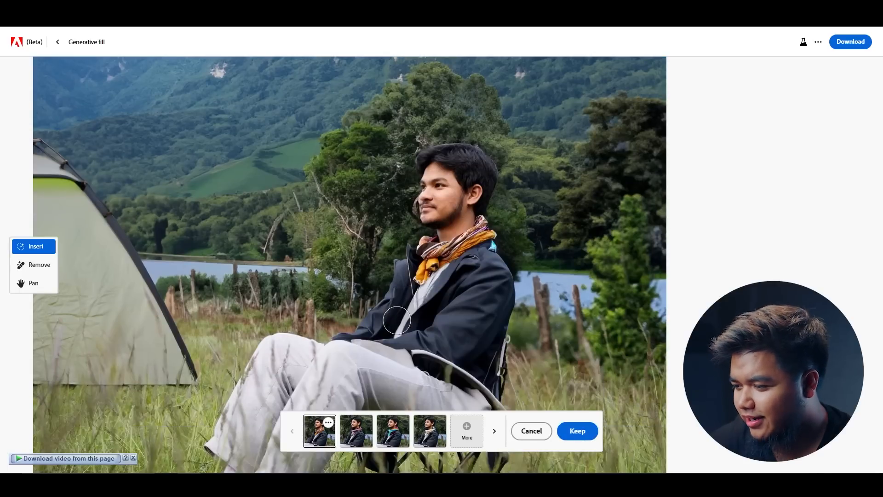
left_click(354, 436)
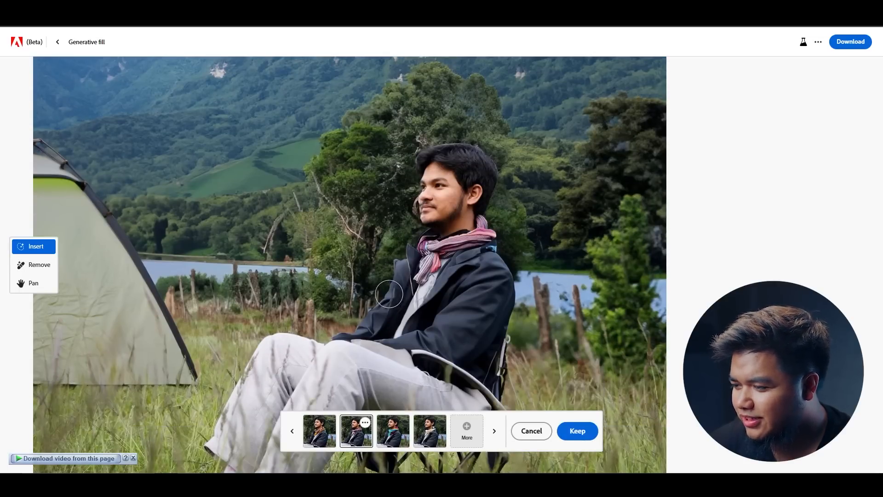
scroll(389, 294, "down", 1)
left_click(401, 431)
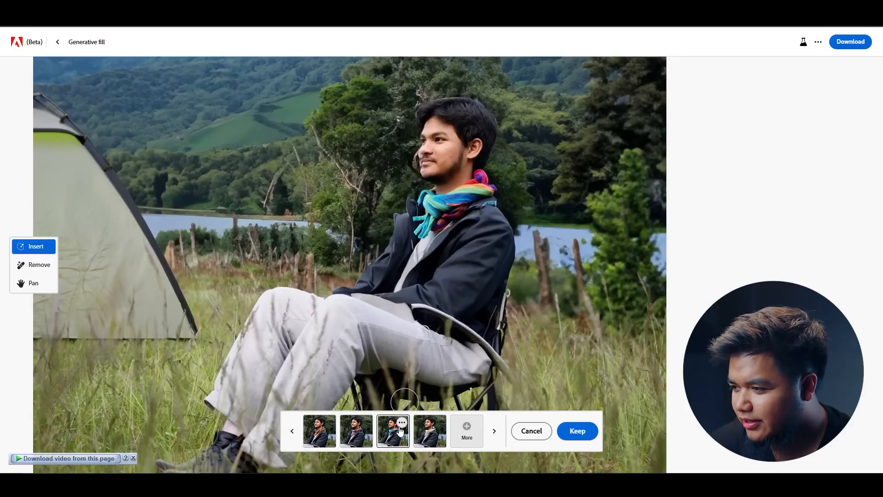
left_click(430, 428)
left_click(357, 431)
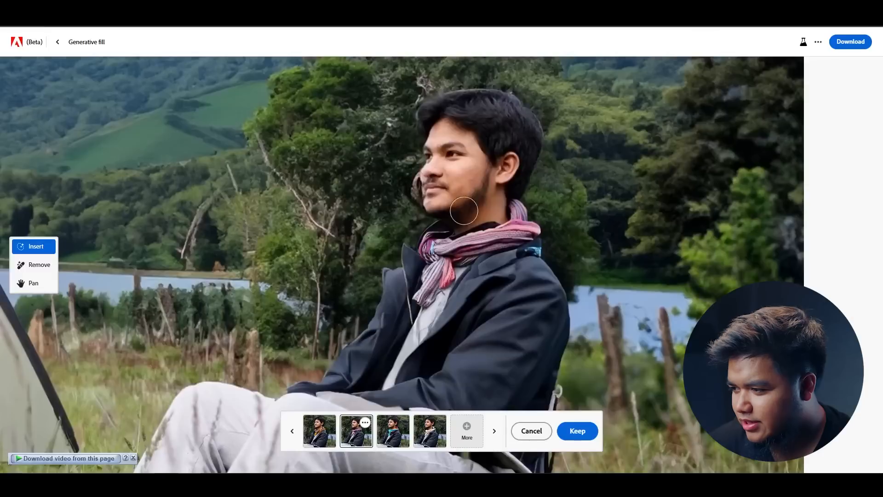
scroll(465, 212, "up", 3)
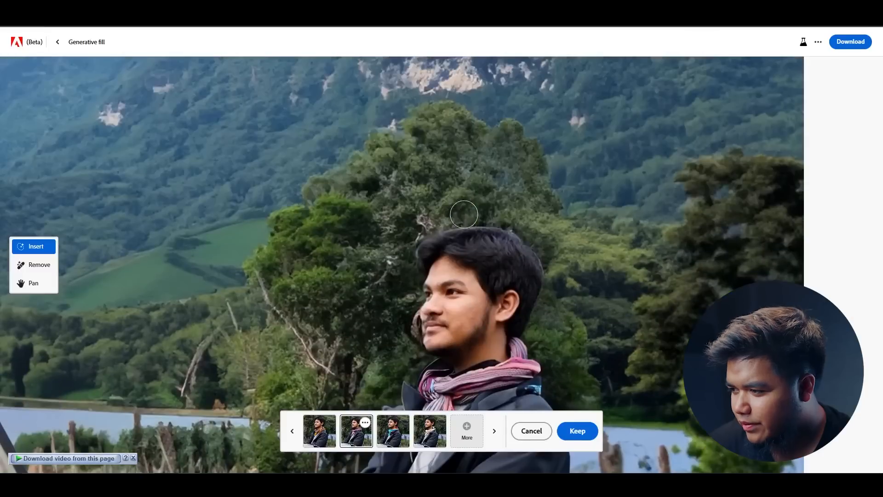
scroll(465, 269, "up", 2)
scroll(471, 274, "up", 2)
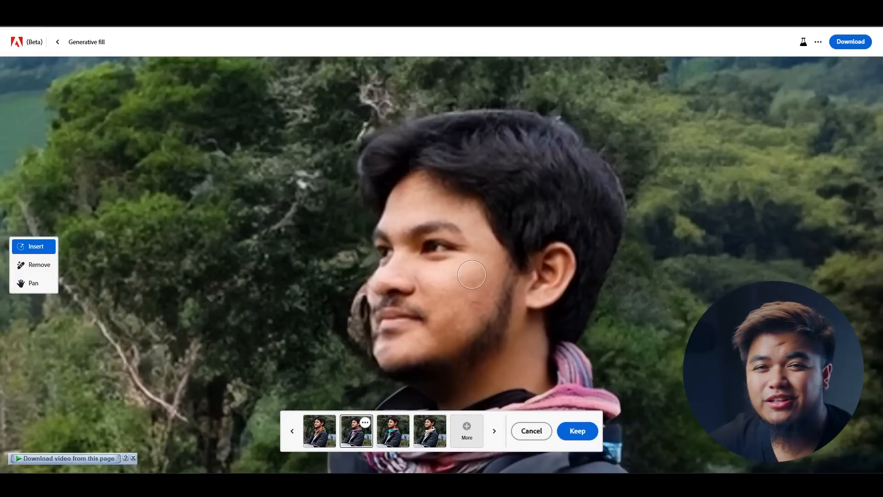
scroll(472, 275, "down", 3)
scroll(471, 275, "up", 2)
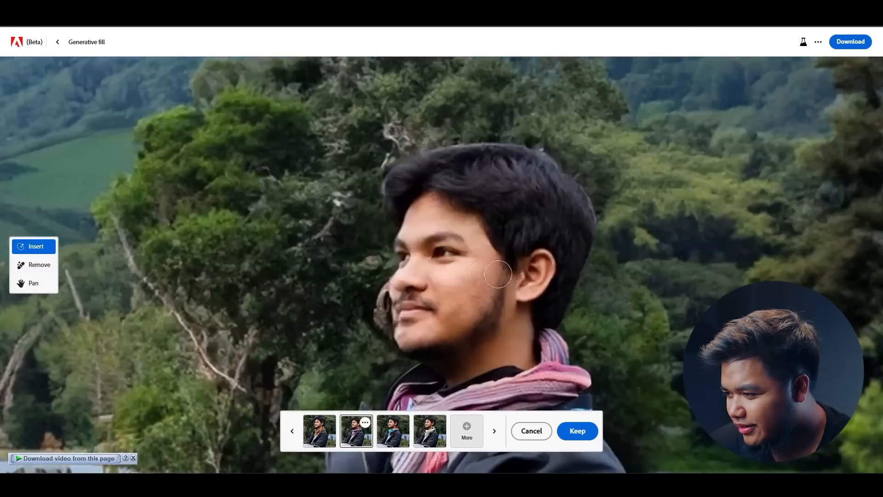
left_click(578, 431)
Brush an insert area over the man's ear and up to the top of his head, and generate "headphones" in it.
mouse_move(532, 248)
left_mouse_down()
mouse_move(526, 276)
mouse_move(529, 243)
left_mouse_up()
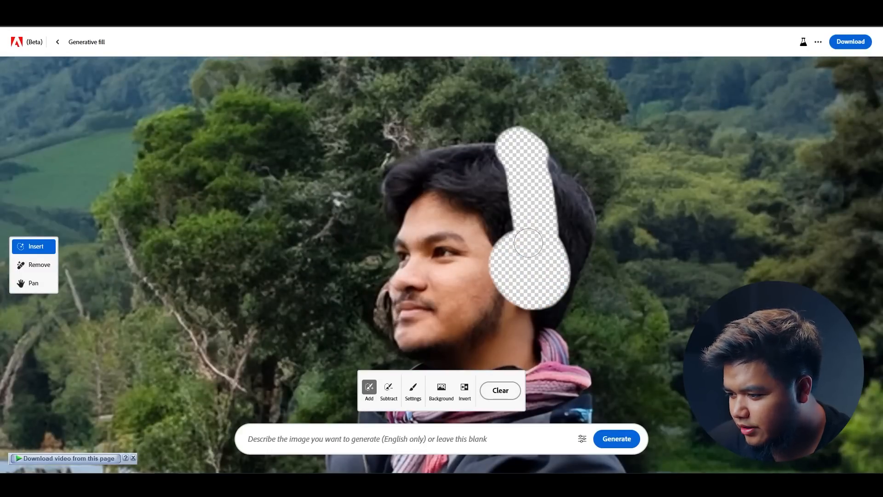
left_click(468, 438)
type("headphones")
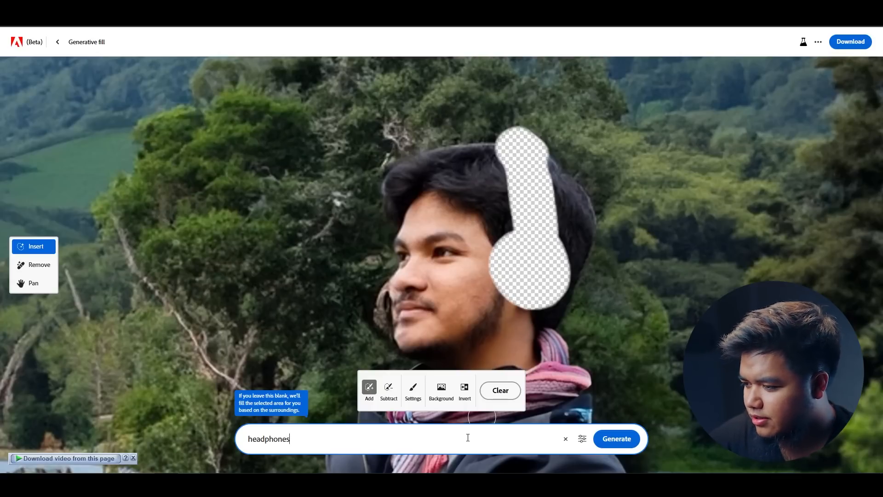
key("Return")
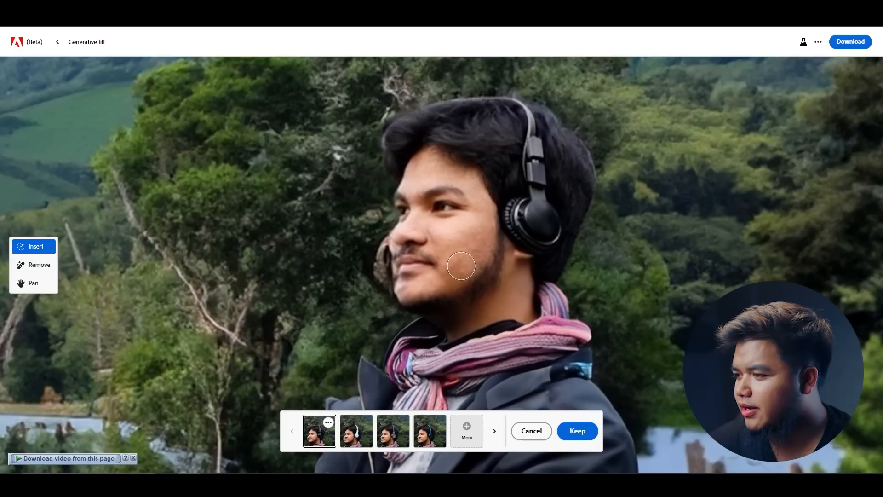
Inspect the second headphones variation, white with a green headband, close up and in the whole scene, and keep it.
left_click(357, 433)
scroll(413, 300, "down", 3)
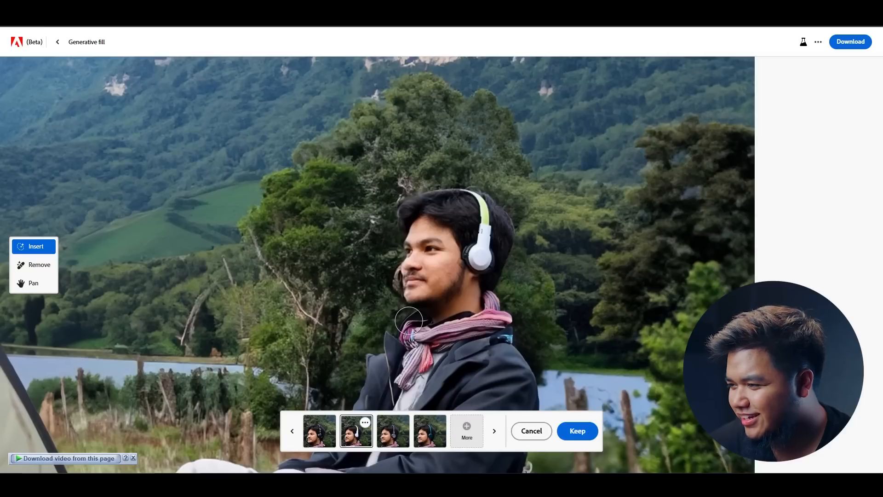
scroll(410, 276, "up", 2)
scroll(413, 274, "up", 3)
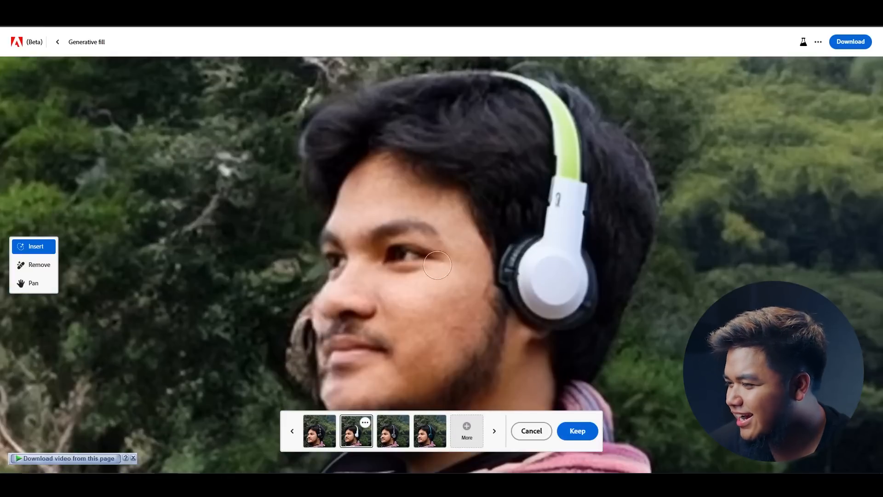
scroll(462, 249, "down", 2)
scroll(462, 249, "down", 3)
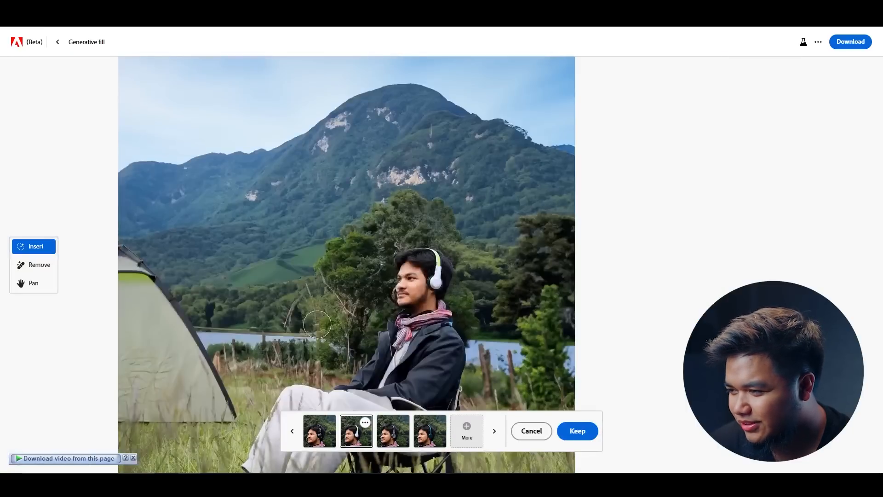
scroll(473, 252, "up", 4)
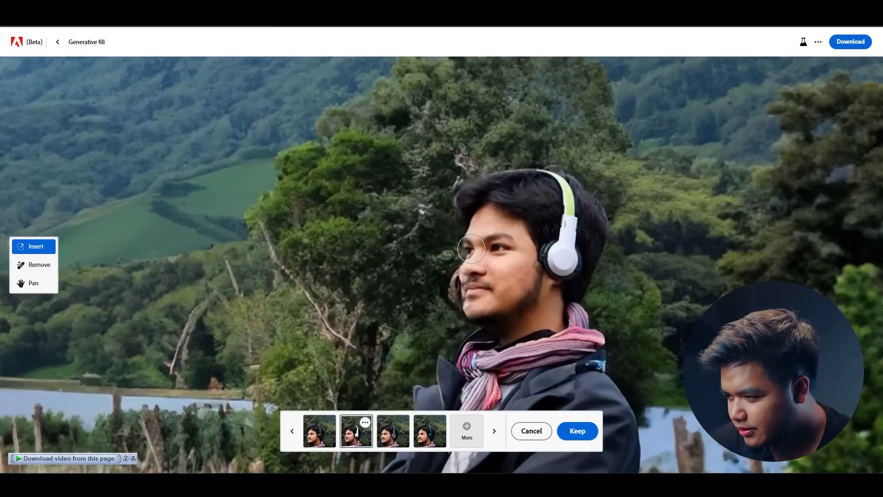
left_click(577, 431)
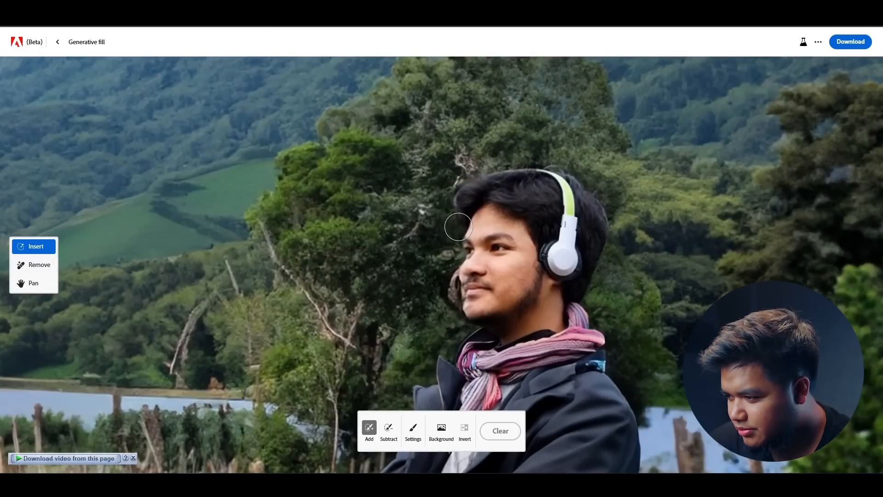
Brush an insert area across the man's eyes towards the headphones and generate "black sunglasses" in it.
mouse_move(472, 246)
left_mouse_down()
mouse_move(488, 243)
mouse_move(465, 250)
left_mouse_up()
left_click(352, 437)
type("black sunglasses")
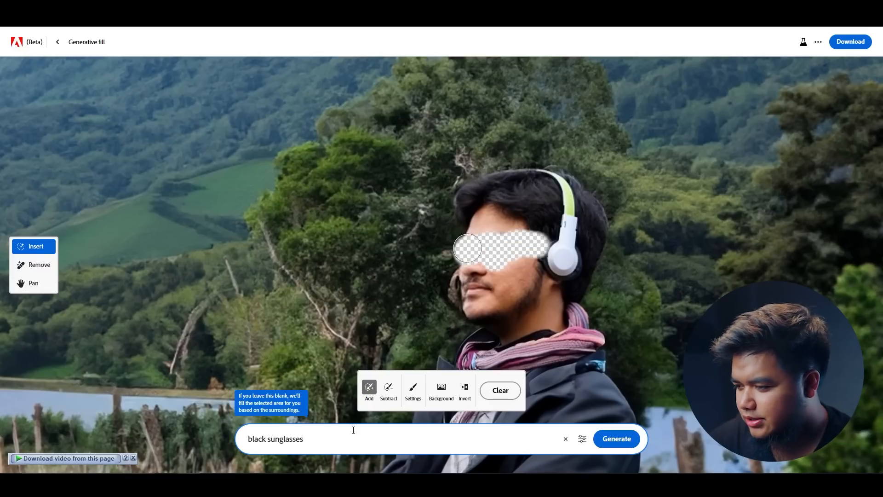
key("Return")
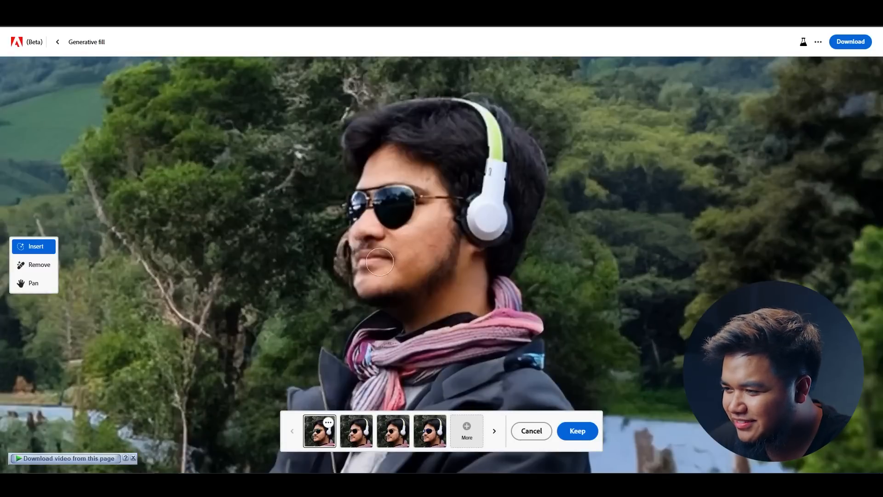
Keep the generated sunglasses and review the whole camping scene with the shawl, headphones and jacket.
scroll(351, 339, "down", 5)
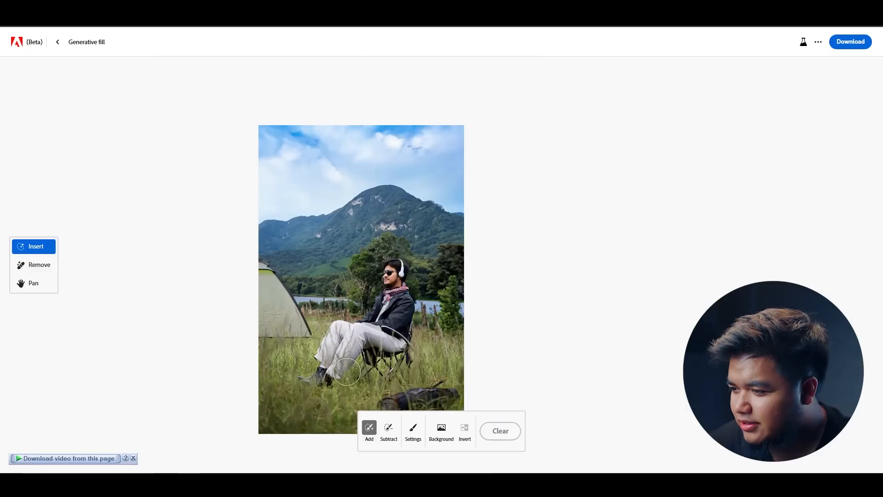
scroll(318, 339, "down", 2)
scroll(340, 252, "up", 1)
scroll(340, 252, "up", 3)
scroll(340, 251, "down", 2)
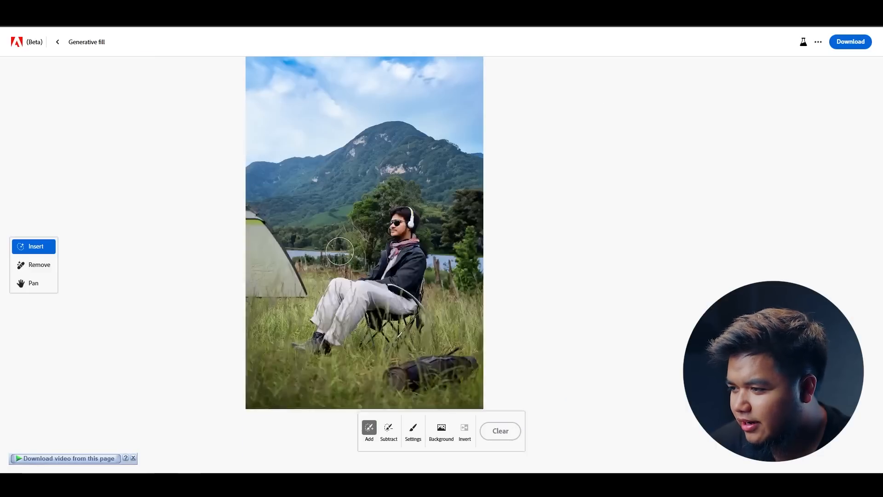
scroll(340, 251, "up", 2)
scroll(340, 251, "up", 2)
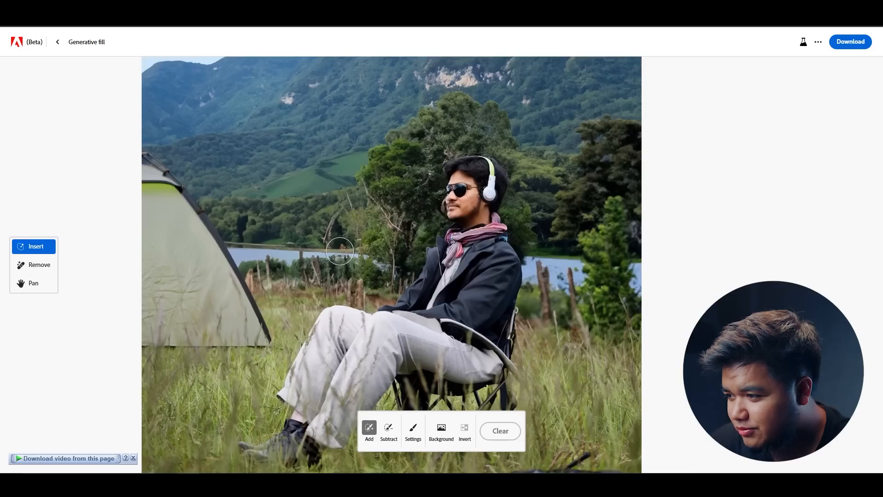
scroll(340, 251, "down", 3)
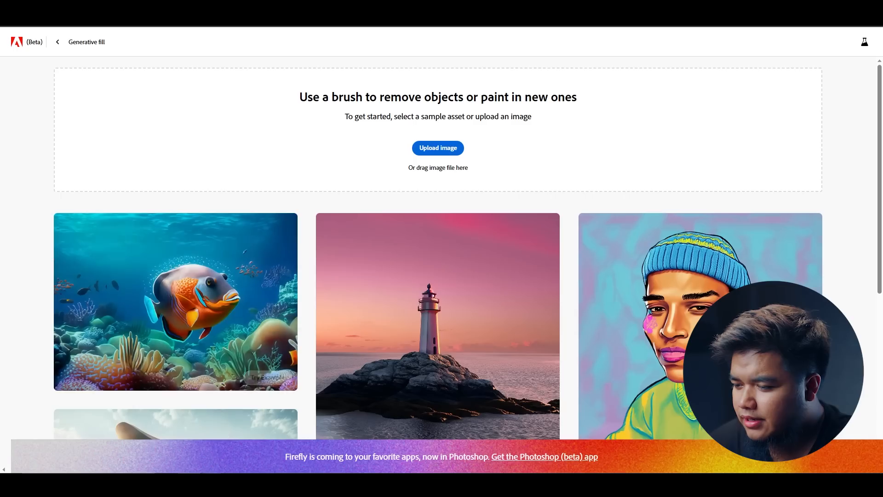
Load the photo of the masked man standing between the blue and yellow vans from the photo archive folder into Generative fill.
mouse_move(172, 460)
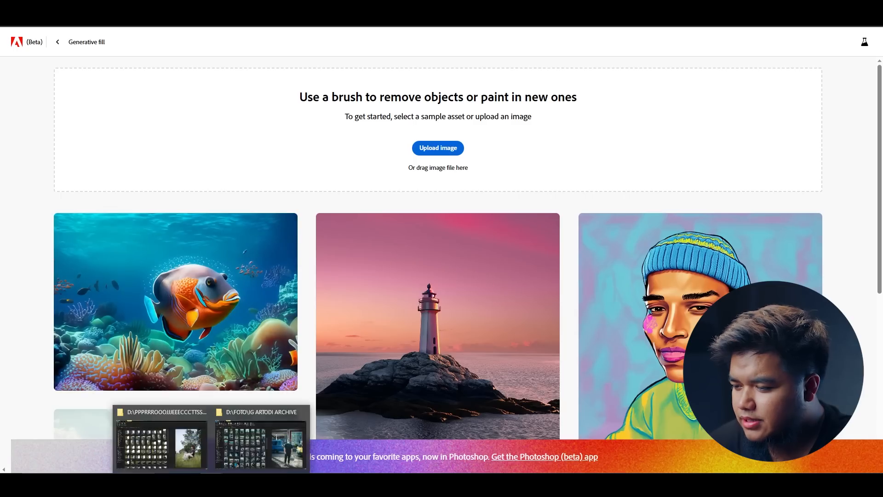
left_click(276, 448)
left_click_drag(368, 216, 214, 468)
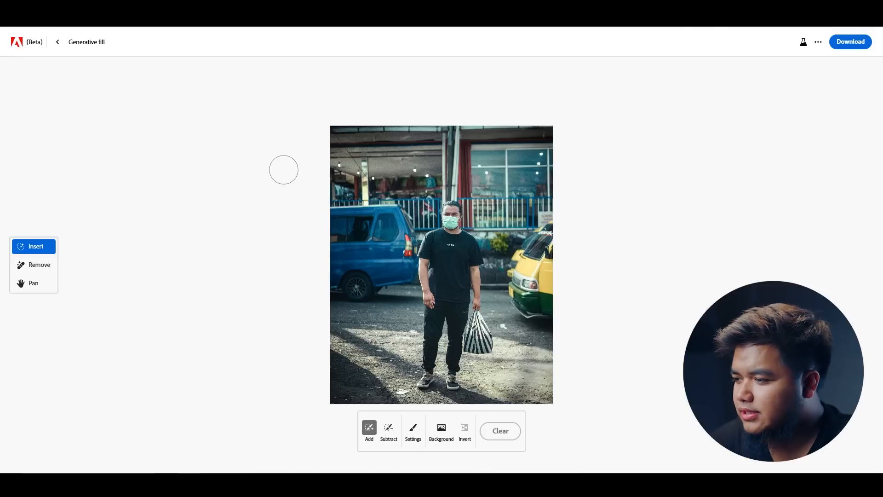
scroll(456, 248, "up", 2)
scroll(457, 249, "down", 3)
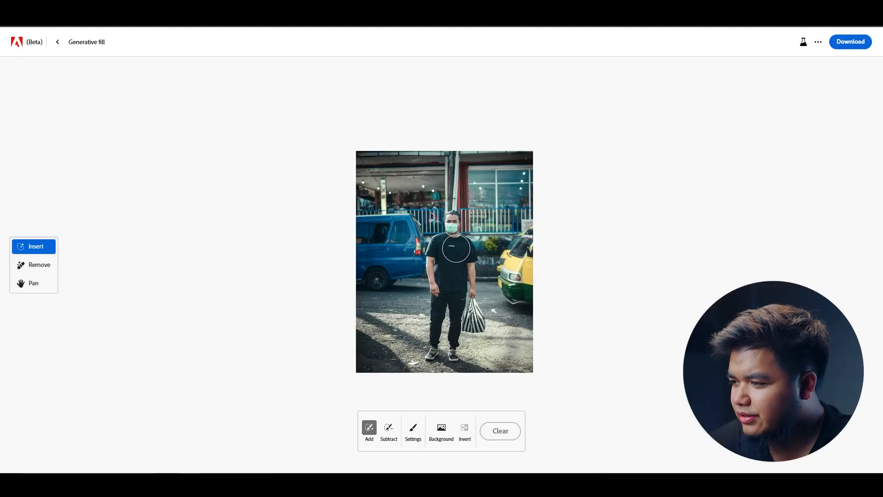
scroll(473, 199, "up", 3)
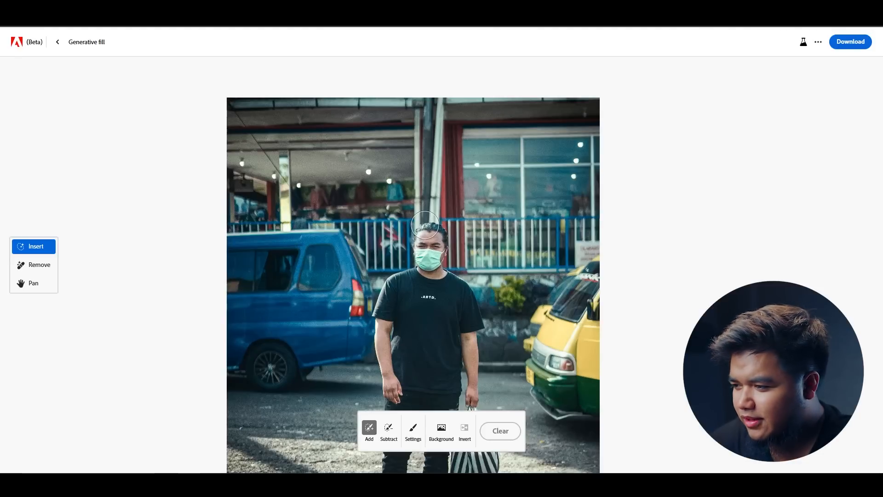
Examine the man's full-length photo from the storefront behind him down to his striped bag and shoes.
scroll(425, 225, "down", 2)
scroll(425, 225, "up", 3)
scroll(425, 225, "down", 1)
scroll(425, 225, "down", 1)
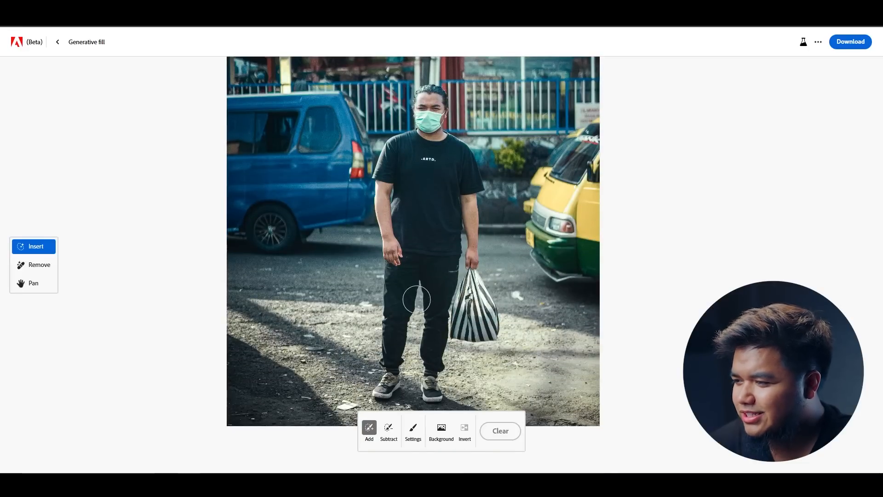
scroll(415, 306, "up", 1)
scroll(417, 303, "up", 1)
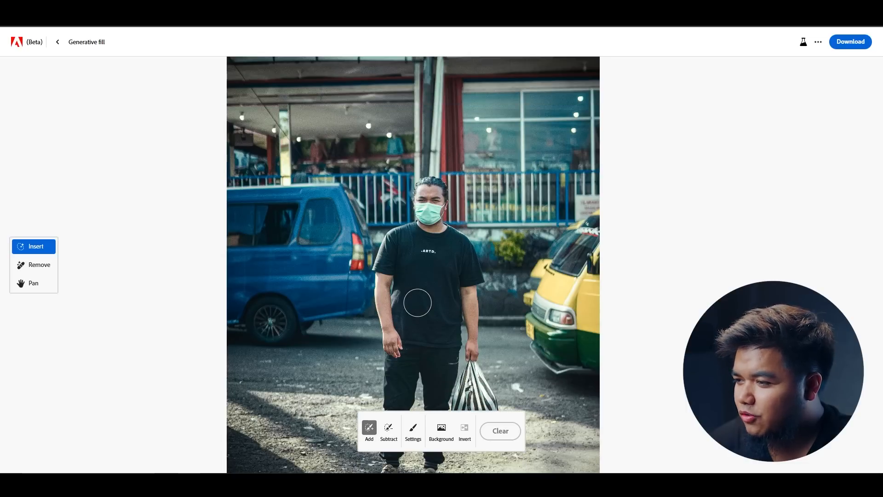
scroll(416, 299, "down", 2)
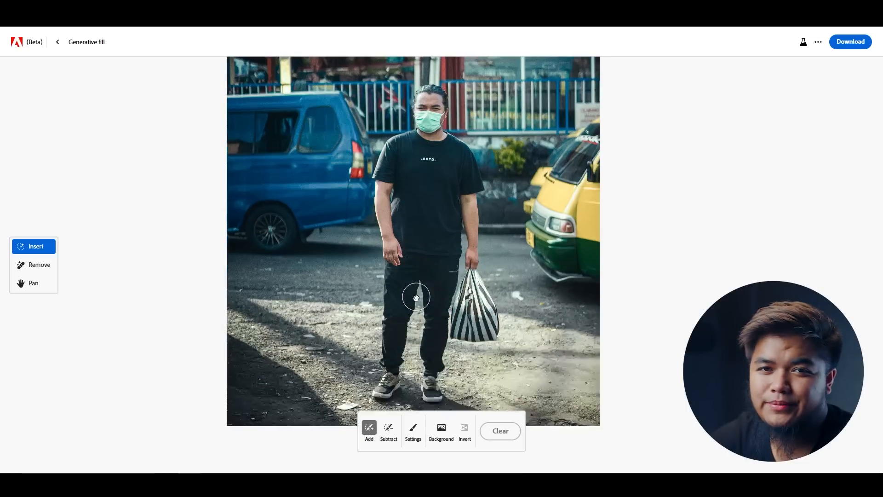
Brush an insert area over the striped bag in the man's hand and generate "paper bag" in it.
scroll(481, 294, "up", 2)
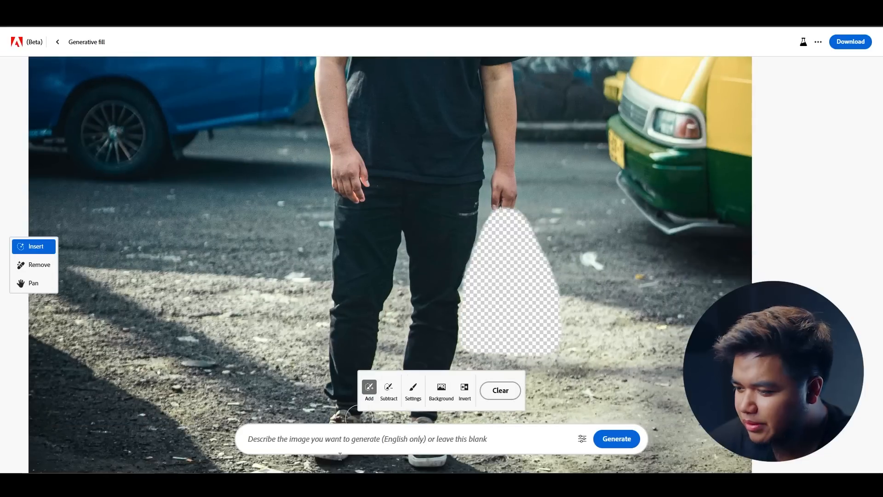
left_click(332, 439)
type("paper")
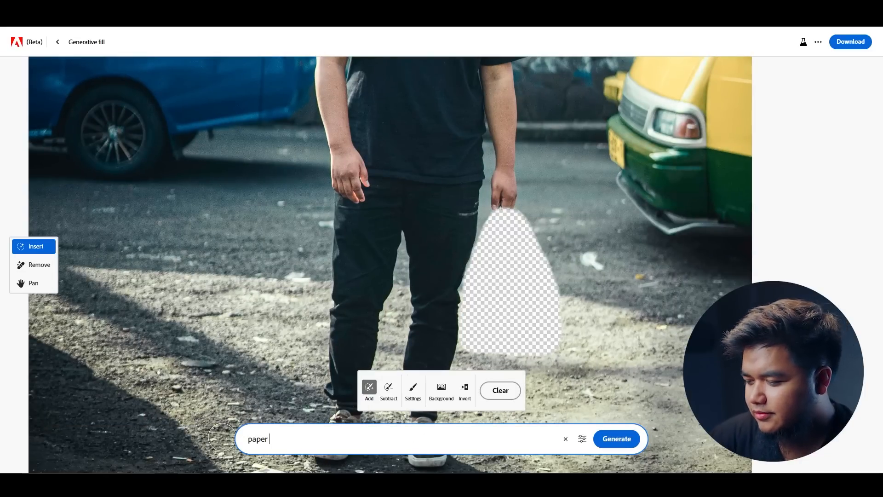
type("bag")
key("Return")
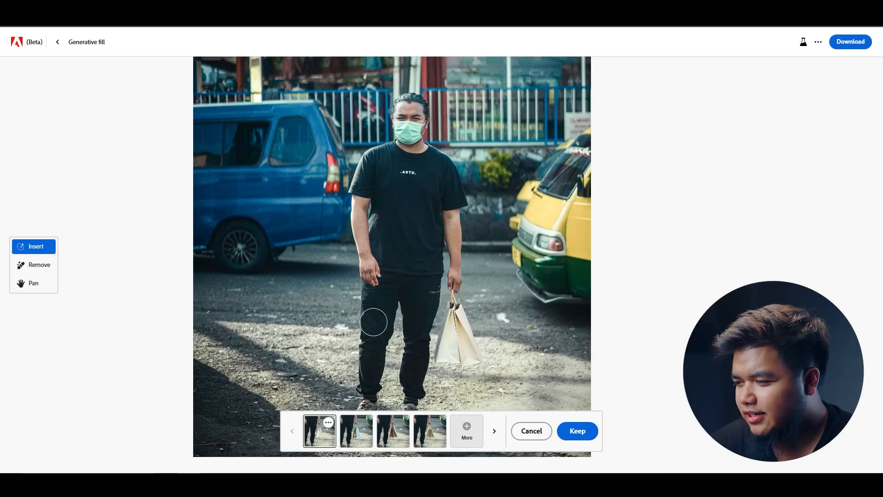
Compare the first and fourth paper bag variations up close and keep the first, pale one.
scroll(373, 322, "up", 2)
left_click(428, 435)
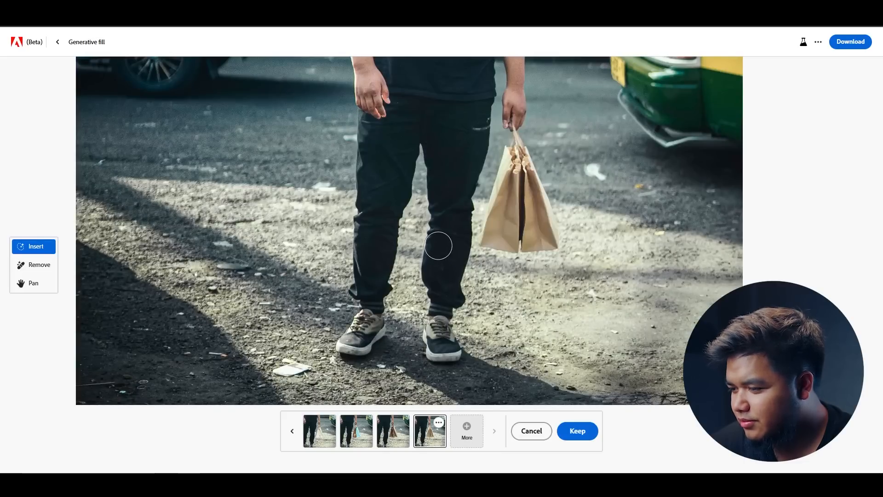
left_click(318, 435)
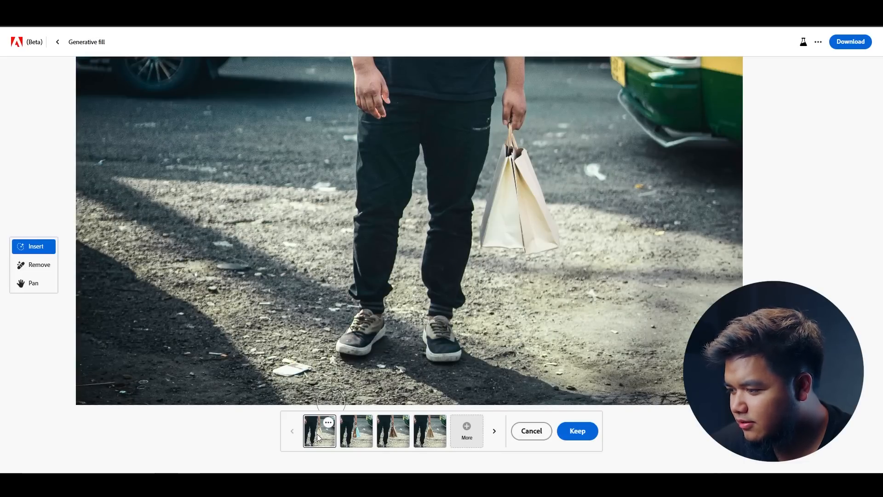
left_click(573, 432)
Brush an insert area over both of the man's shoes and generate replacement footwear in it.
scroll(376, 256, "down", 3)
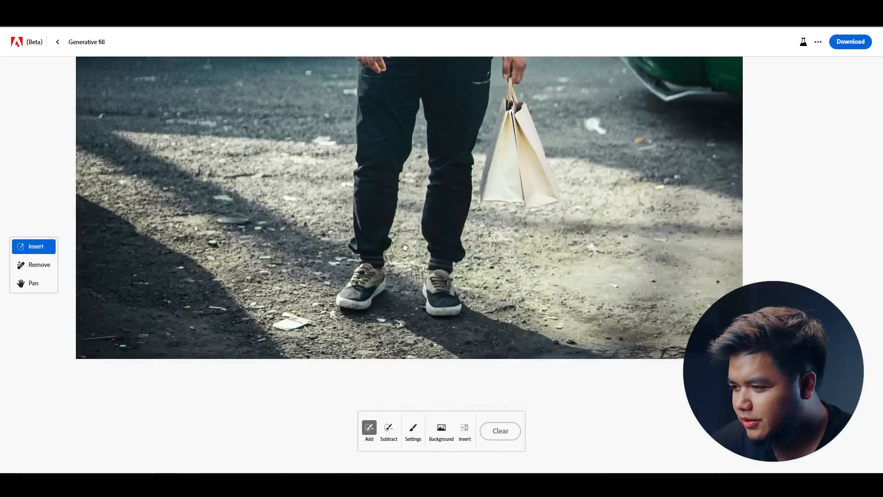
scroll(376, 256, "up", 3)
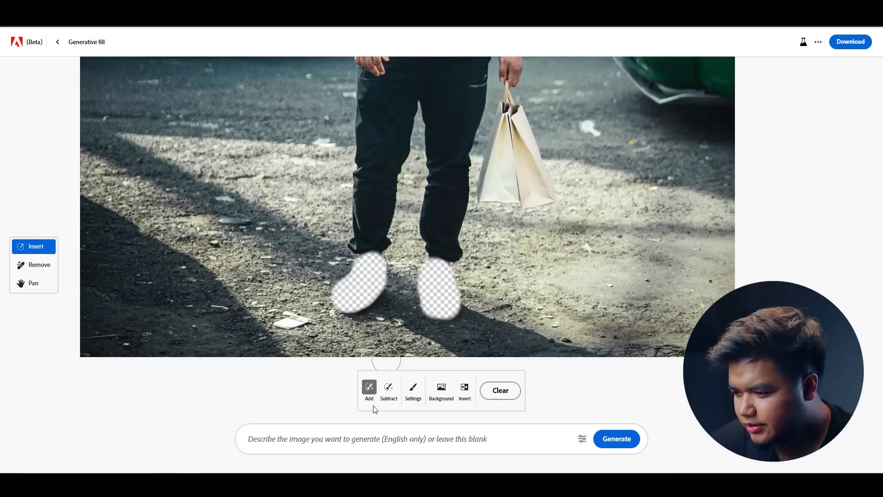
left_click(362, 439)
type("re")
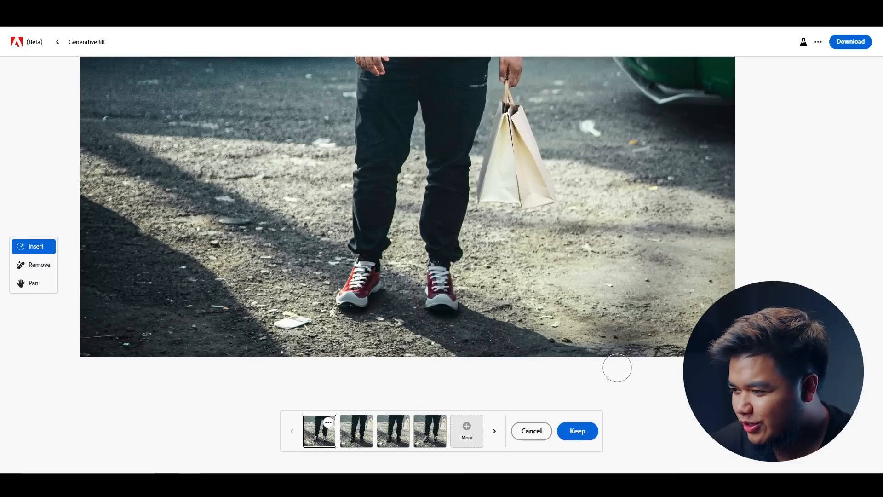
Compare the second, third and fourth footwear variations and finish choosing the man's shoes.
left_click(357, 437)
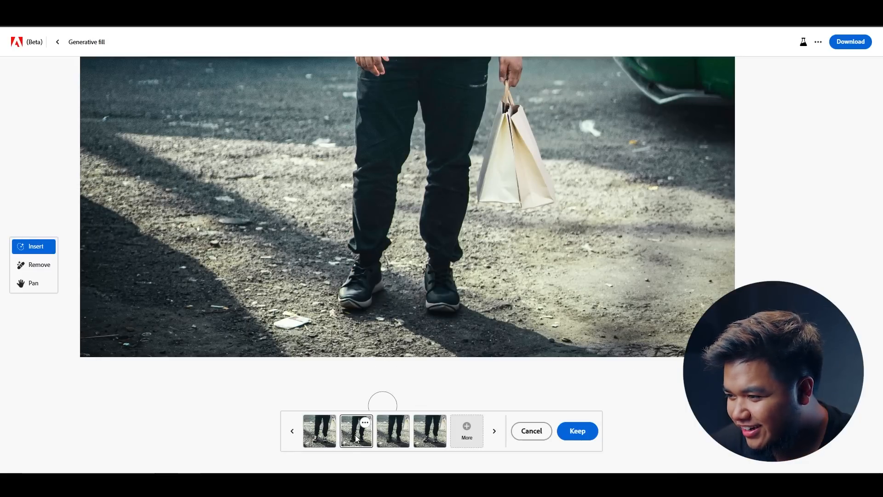
left_click(394, 437)
left_click(435, 436)
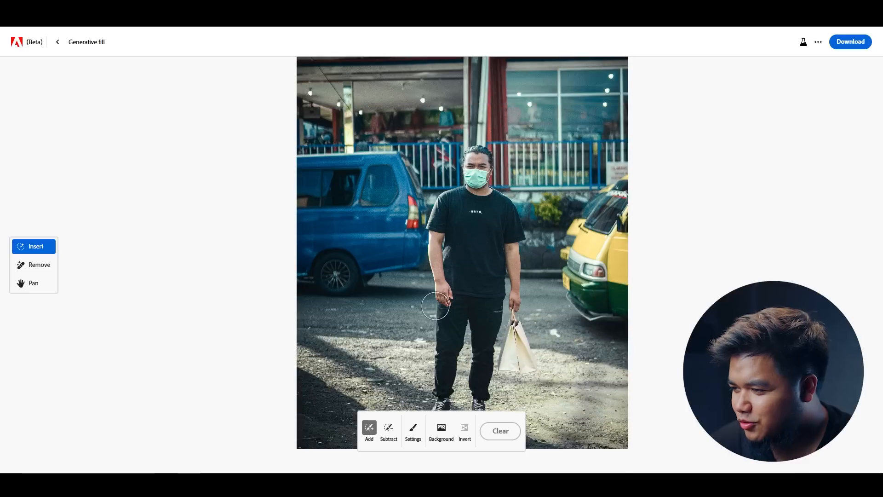
scroll(448, 365, "up", 5)
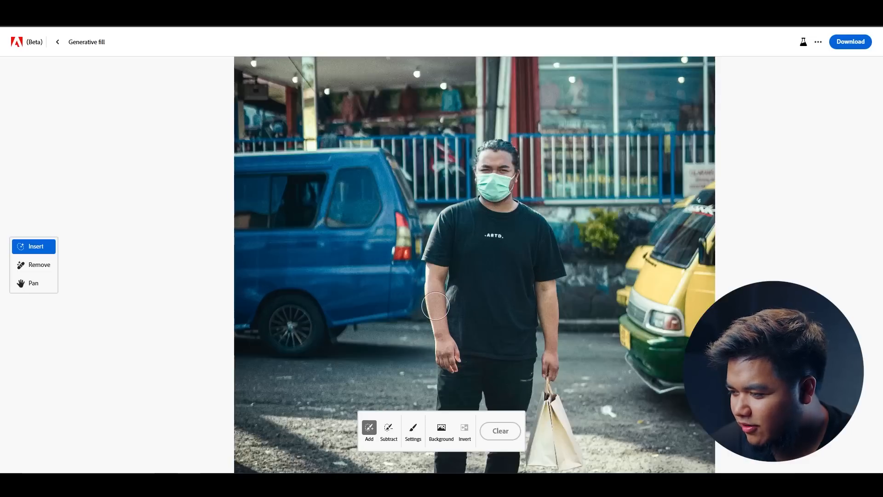
scroll(447, 365, "up", 3)
scroll(410, 286, "down", 3)
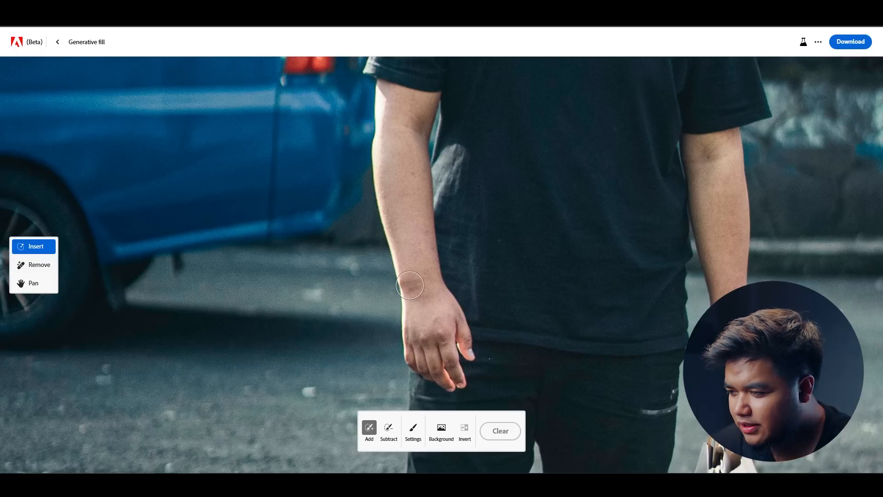
scroll(432, 307, "up", 5)
scroll(424, 299, "down", 4)
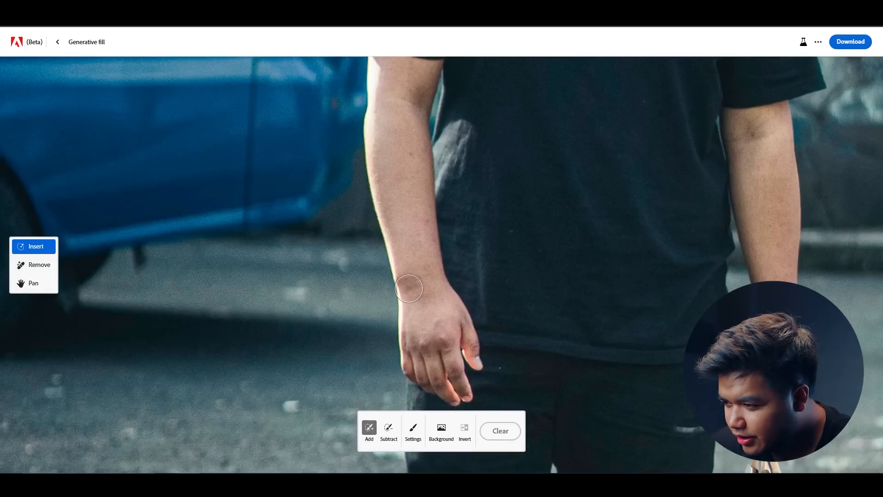
scroll(409, 289, "down", 5)
scroll(408, 288, "up", 7)
left_click_drag(386, 281, 483, 250)
left_click_drag(417, 263, 388, 271)
mouse_move(440, 276)
left_mouse_down()
mouse_move(428, 262)
mouse_move(439, 289)
mouse_move(448, 253)
mouse_move(427, 239)
mouse_move(418, 273)
mouse_move(440, 296)
mouse_move(449, 277)
left_mouse_up()
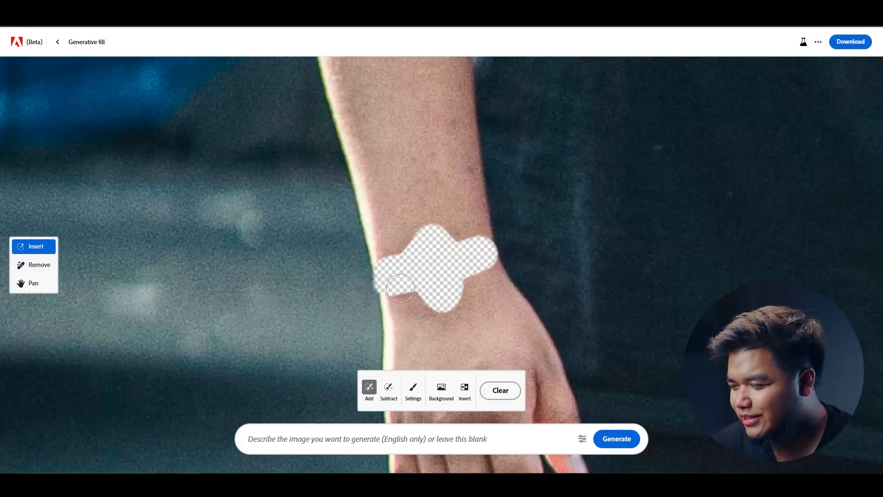
left_click(497, 390)
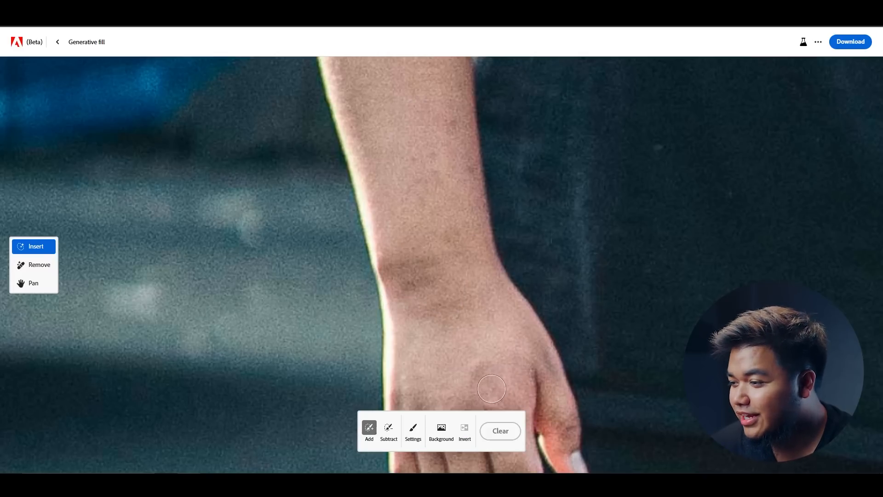
Brush a short insert band across the wrist of the man's empty hand and generate "watch" in it.
scroll(454, 302, "down", 3)
left_click_drag(431, 295, 468, 285)
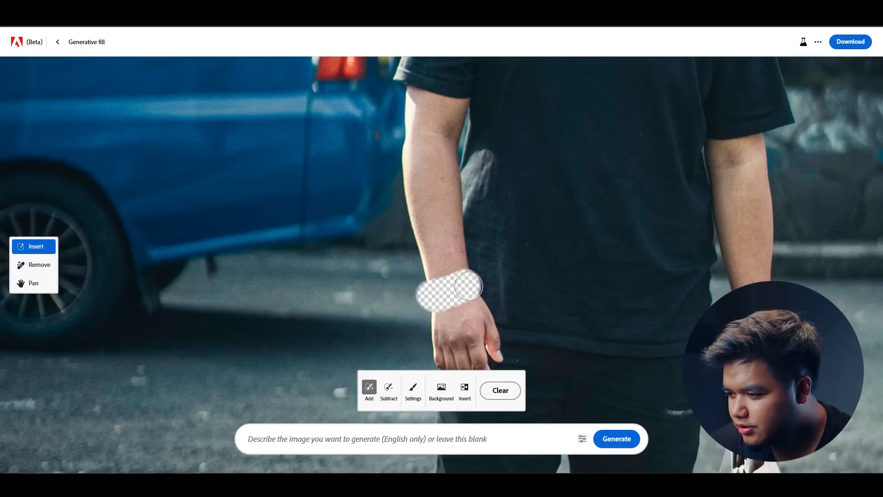
left_click(389, 437)
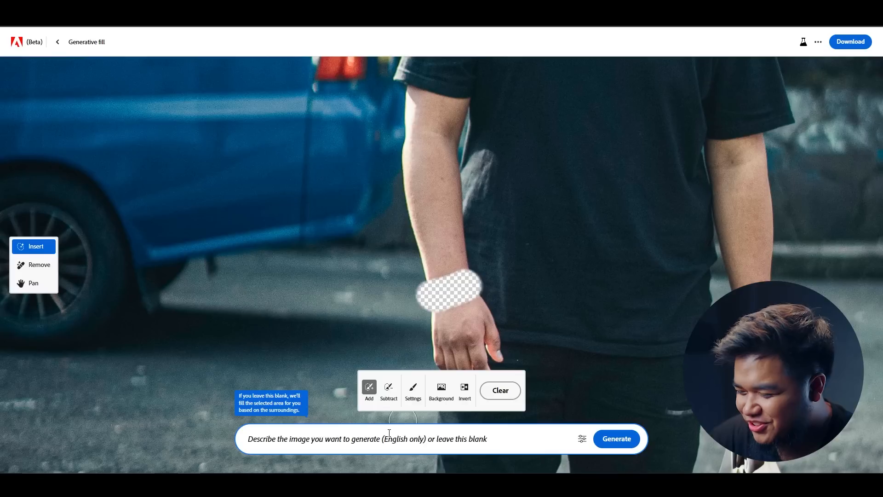
type("watch")
key("Return")
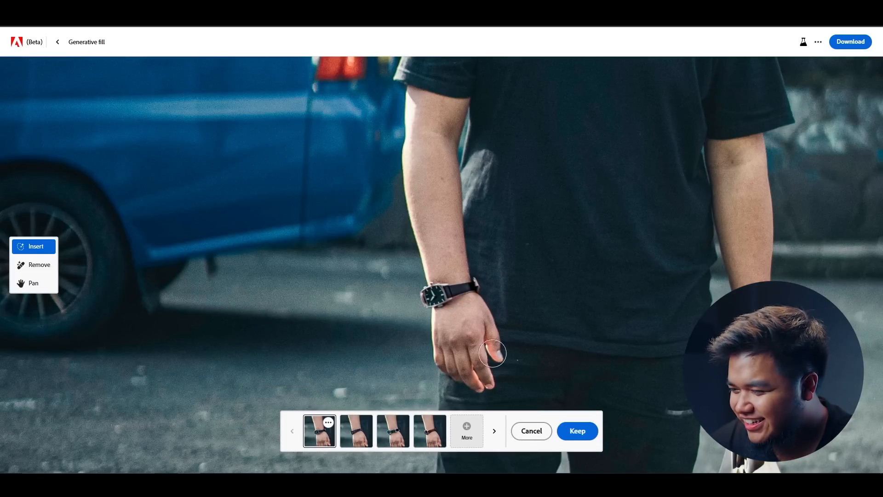
Compare the generated watch variations on the man's wrist, including the bracelet-like one and the brown-strapped one.
left_click(361, 436)
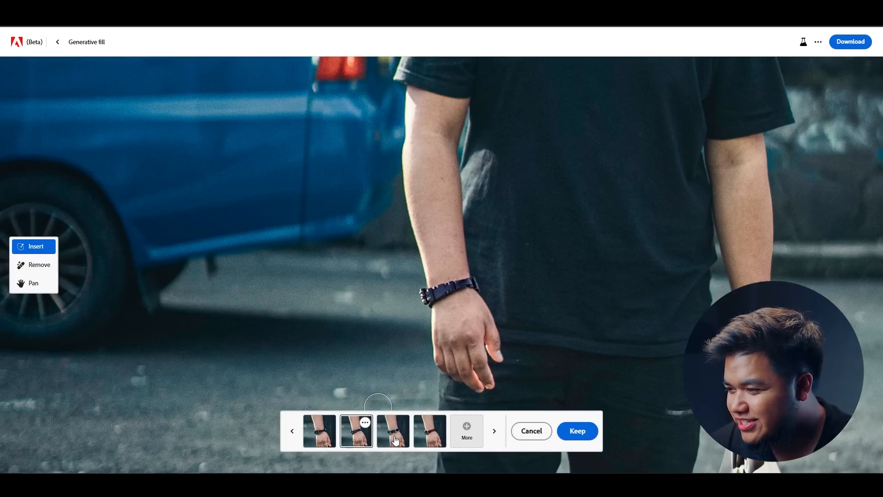
left_click(435, 439)
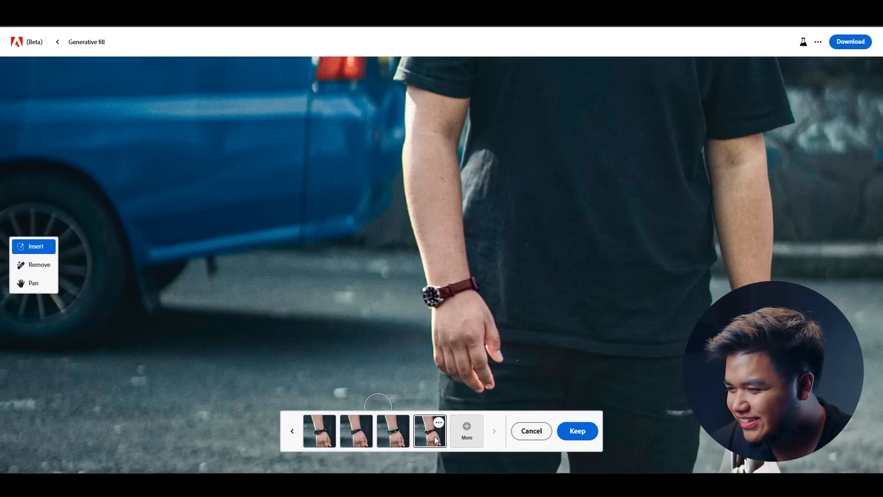
left_click(328, 436)
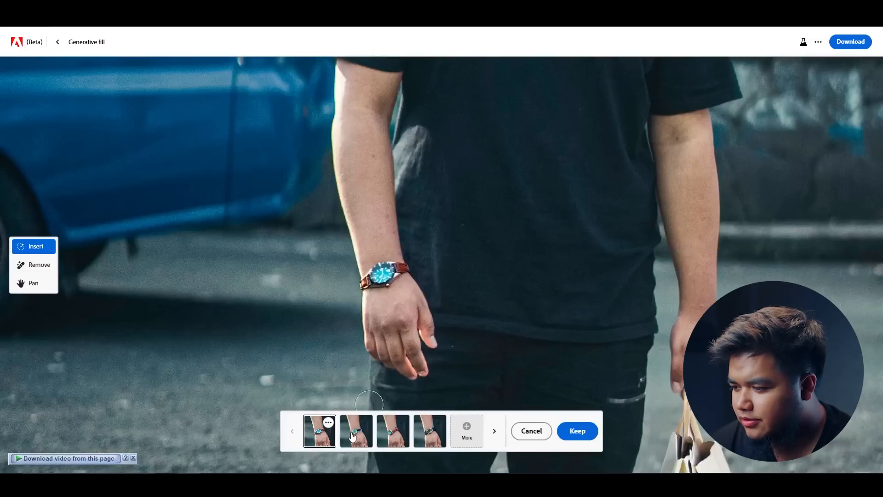
Compare the four new watch variations and keep the first, with the blue dial and brown strap.
left_click(355, 435)
left_click(397, 437)
left_click(428, 434)
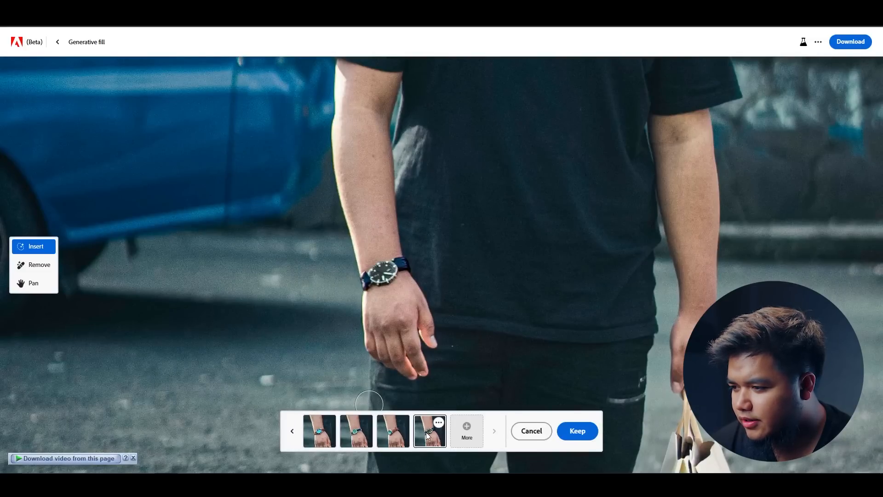
left_click(353, 437)
left_click(309, 430)
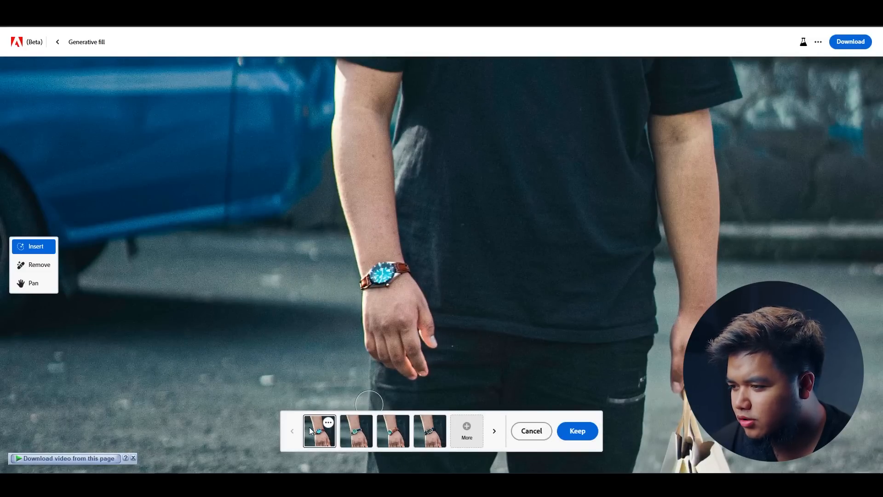
scroll(442, 313, "down", 5)
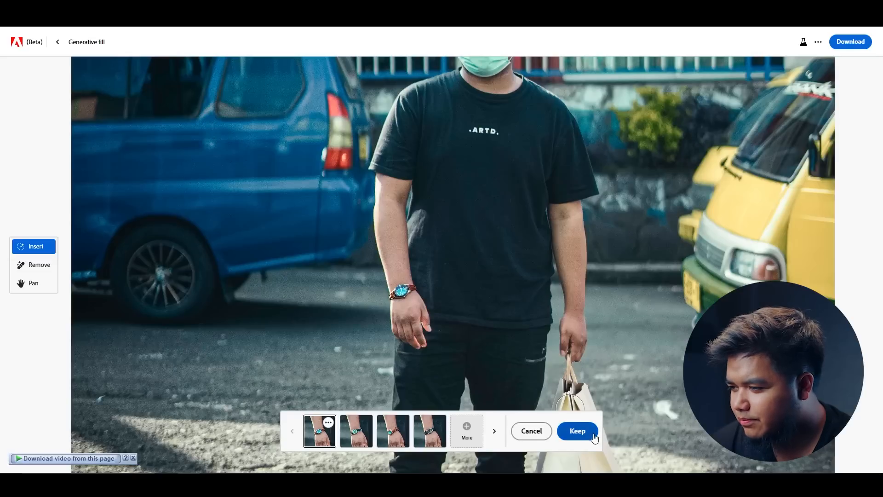
left_click(577, 431)
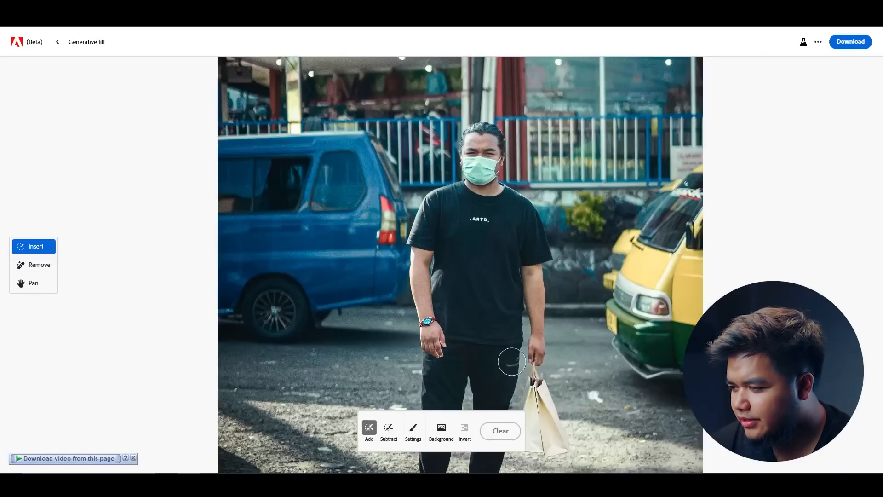
Brush an insert area over the forearm of the arm holding the paper bag and generate "tatto" in it.
scroll(552, 322, "up", 2)
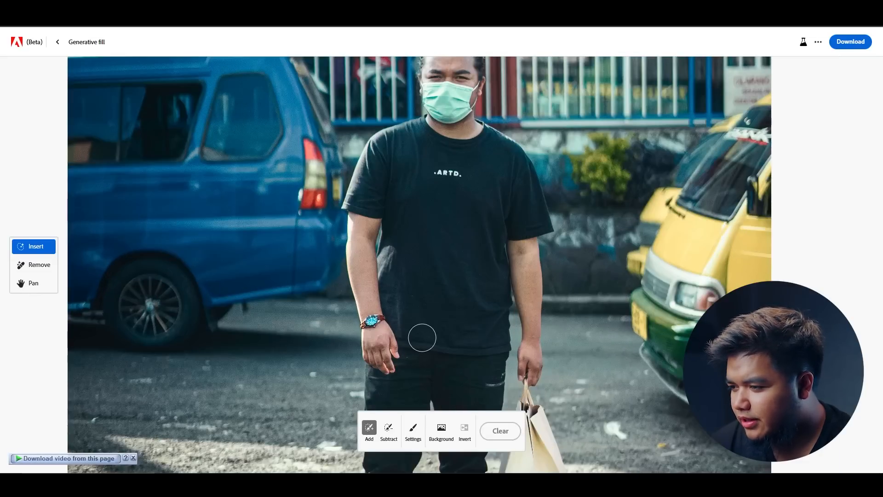
scroll(422, 337, "up", 2)
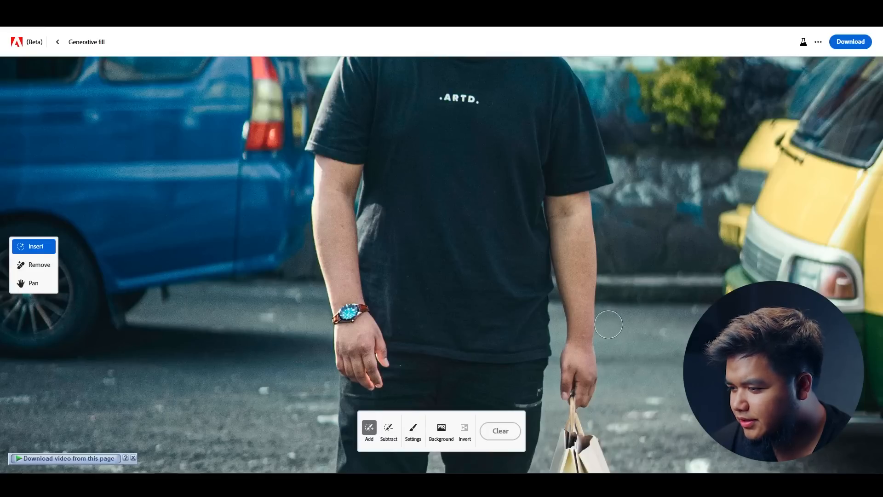
scroll(607, 322, "up", 2)
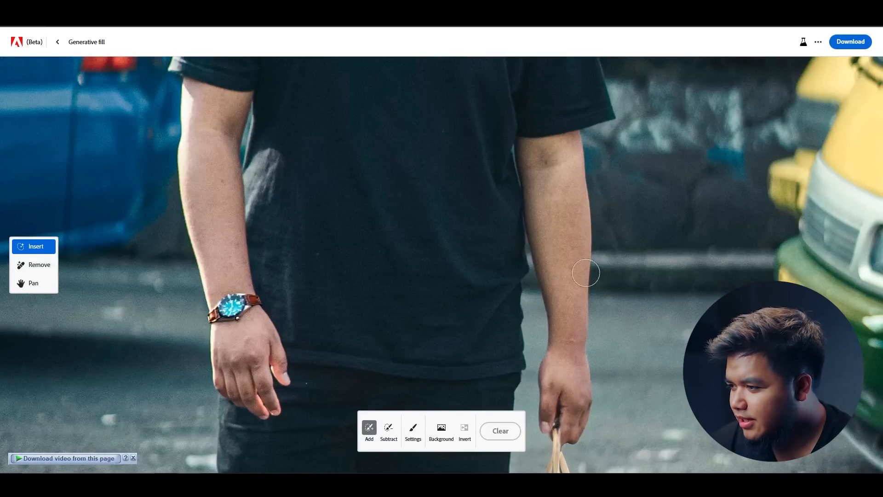
mouse_move(530, 187)
left_mouse_down()
mouse_move(569, 182)
mouse_move(529, 180)
mouse_move(583, 165)
mouse_move(518, 169)
mouse_move(547, 166)
mouse_move(561, 256)
mouse_move(542, 194)
mouse_move(561, 274)
left_mouse_up()
scroll(551, 207, "down", 3)
scroll(551, 207, "up", 1)
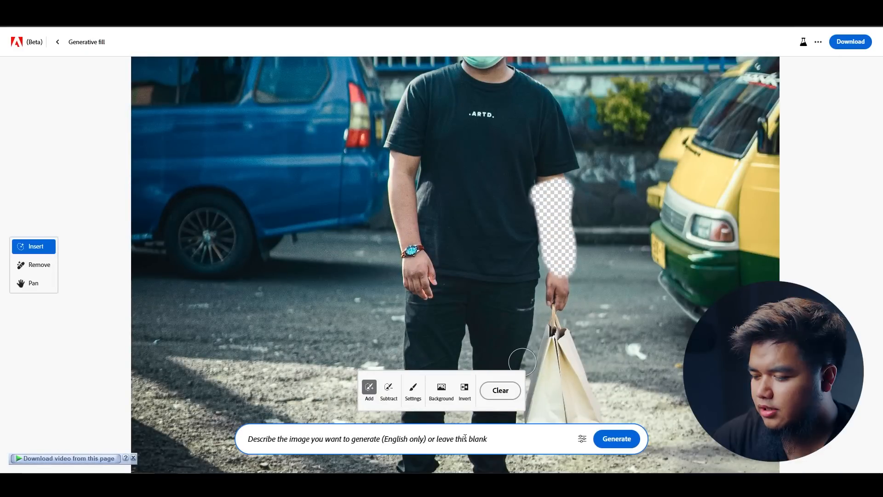
left_click(617, 438)
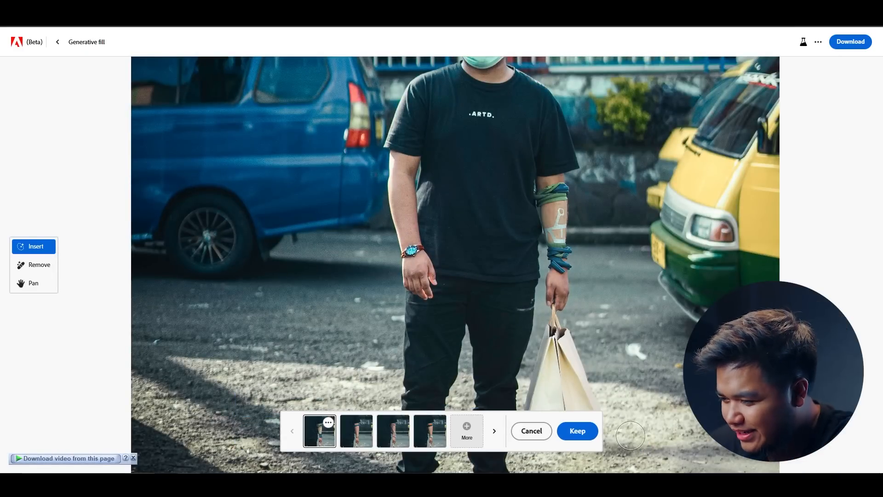
Discard the forearm tattoo variations, expand the prompt with wording before "tatto", regenerate the fill and preview its second variation.
left_click(530, 431)
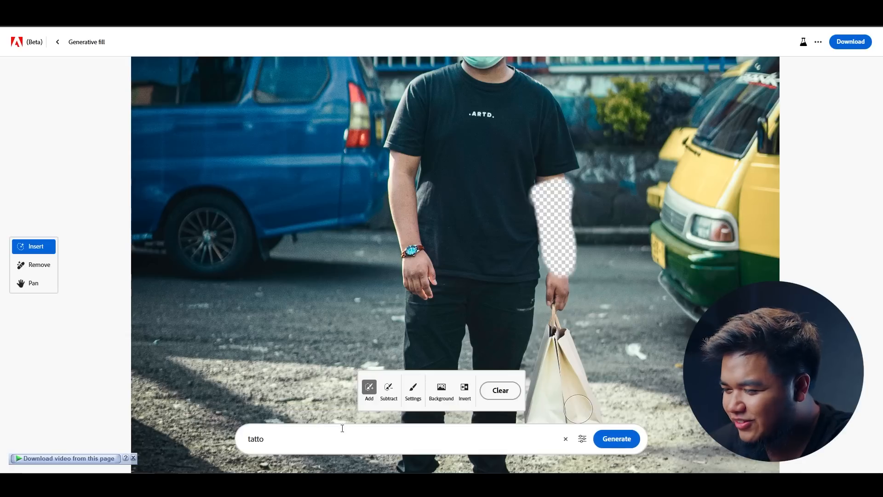
left_click(248, 439)
type("h")
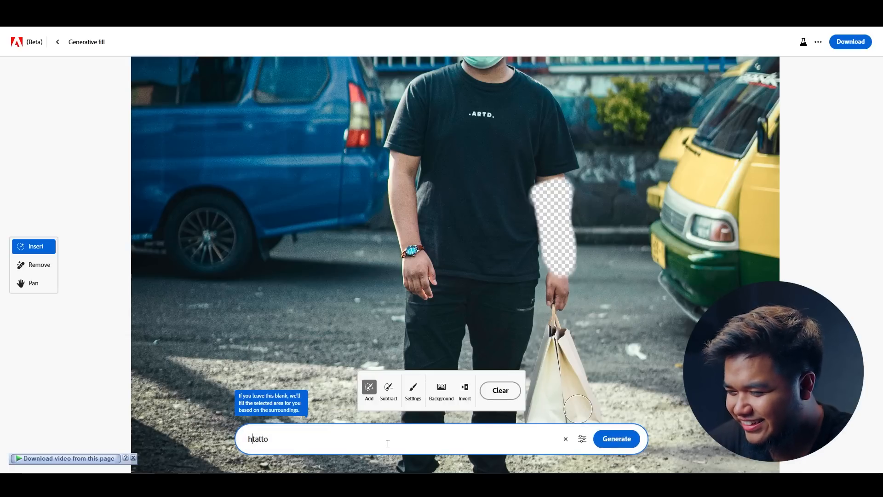
key("Return")
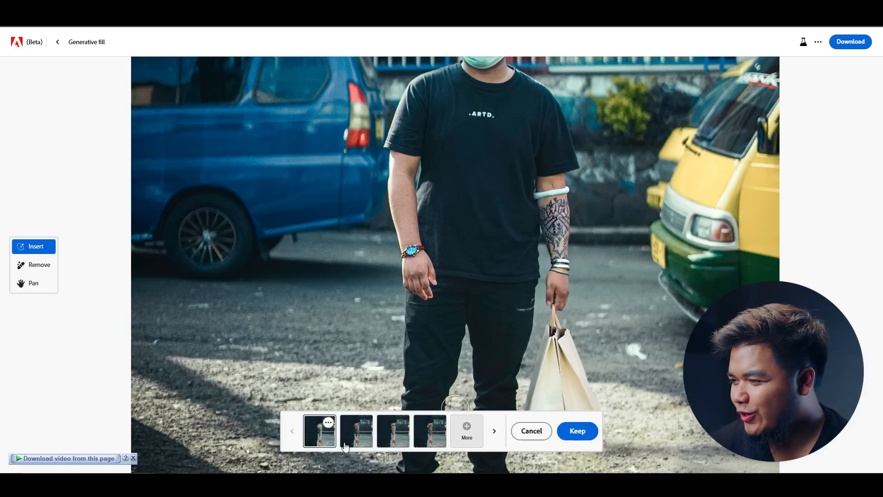
left_click(365, 437)
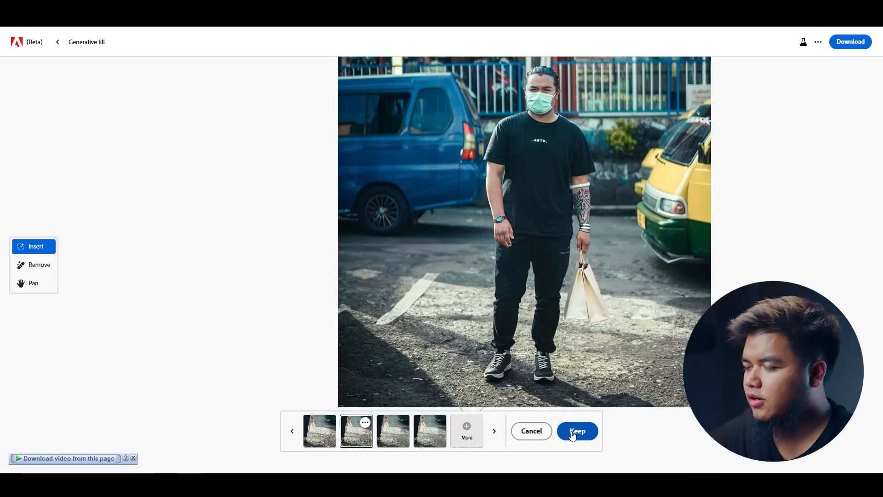
Keep the second variation of the current fill and generate a Chinese-style street background behind the man and vehicles.
left_click(575, 431)
scroll(532, 283, "up", 5)
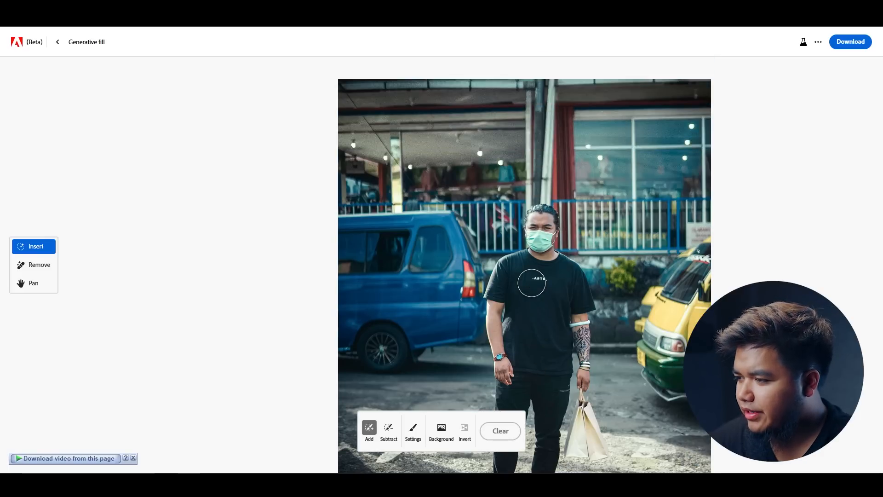
scroll(532, 283, "down", 4)
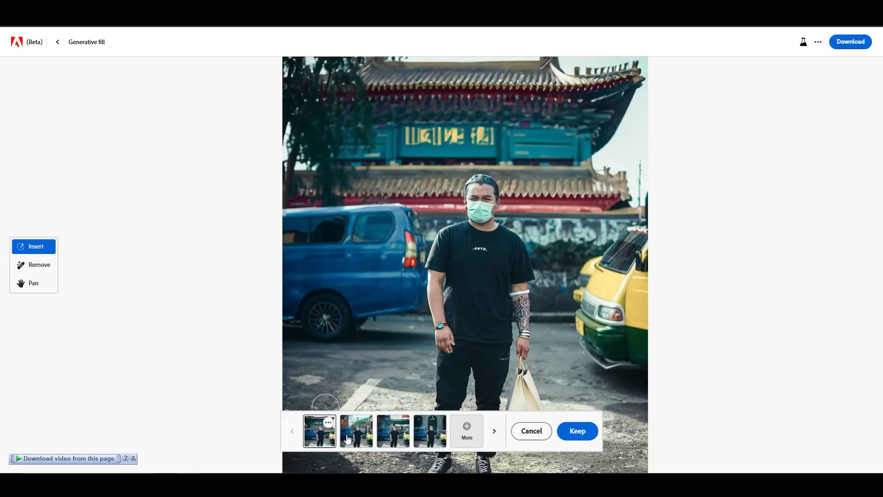
Compare the second and third generated background variations with the temple one and generate more variations.
left_click(355, 436)
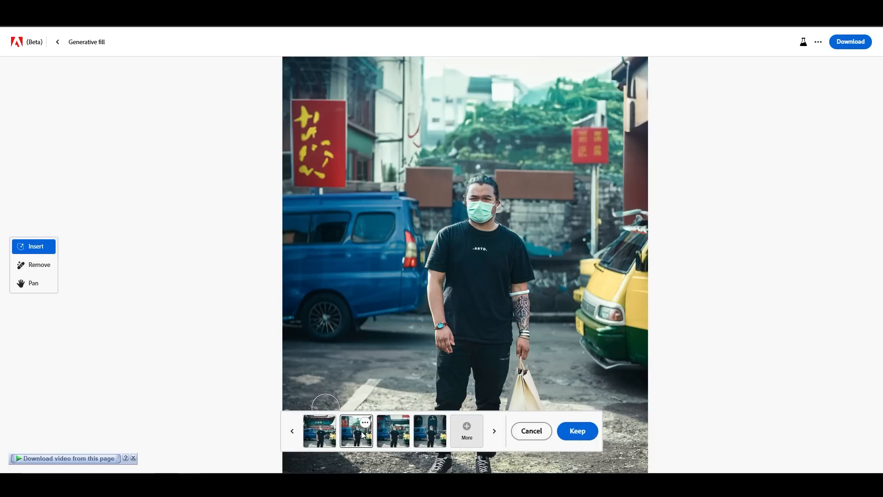
left_click(392, 436)
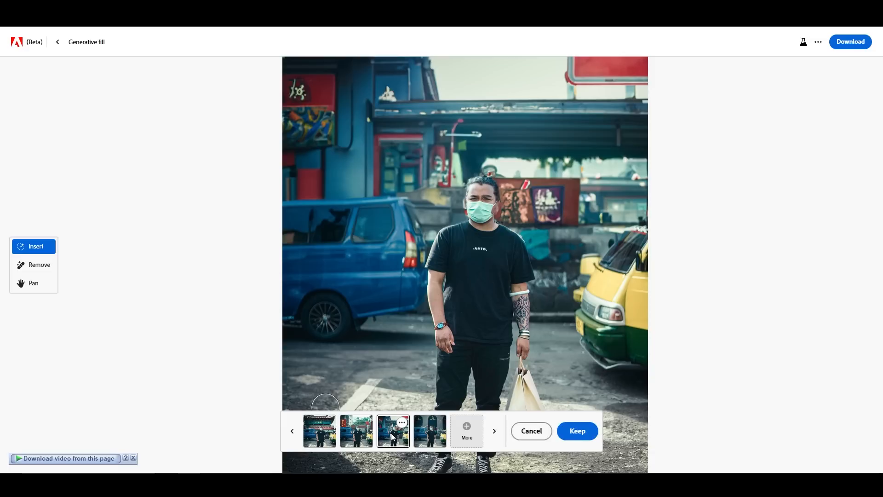
left_click(482, 433)
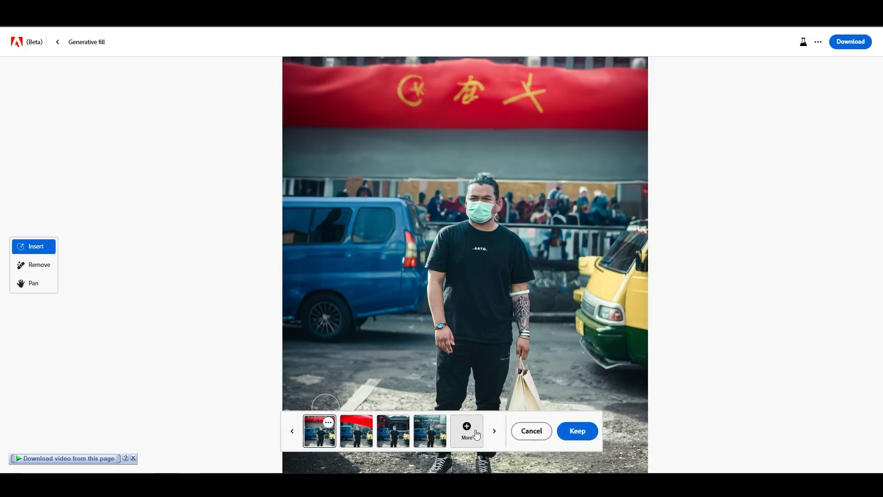
Compare the additional background variations and keep the one with the red wall and blue tiled roof.
left_click(359, 437)
left_click(398, 435)
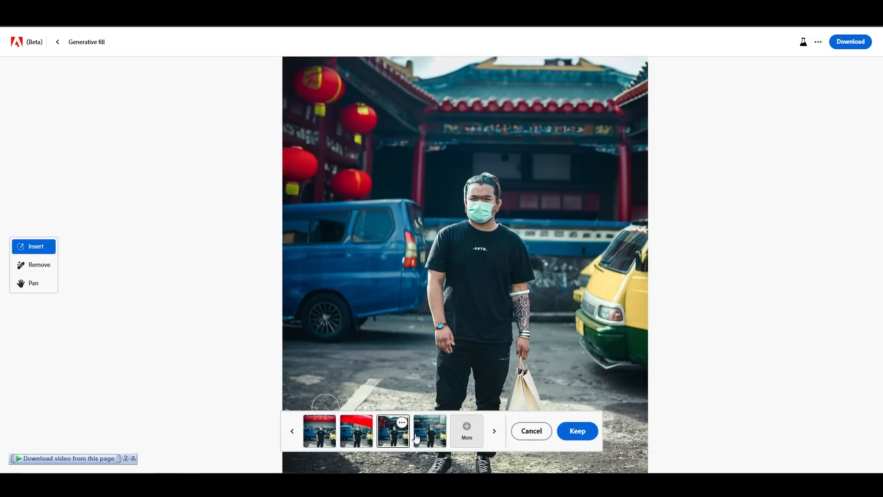
left_click(437, 434)
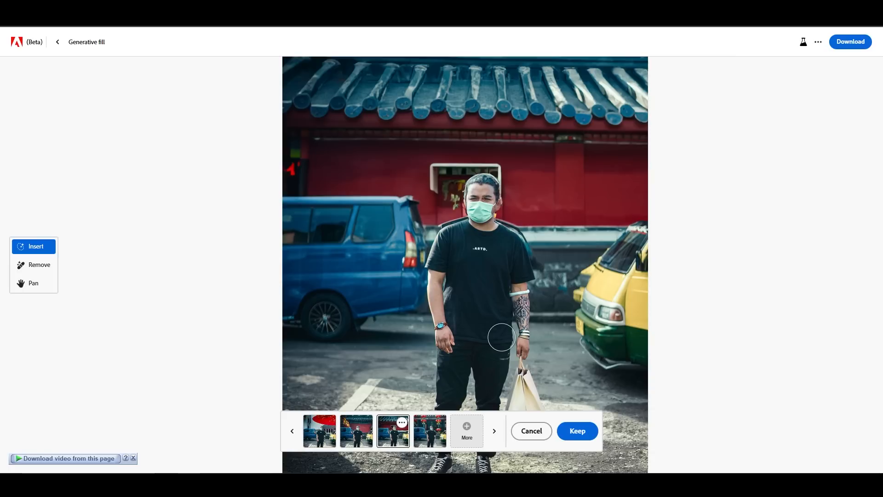
left_click(421, 434)
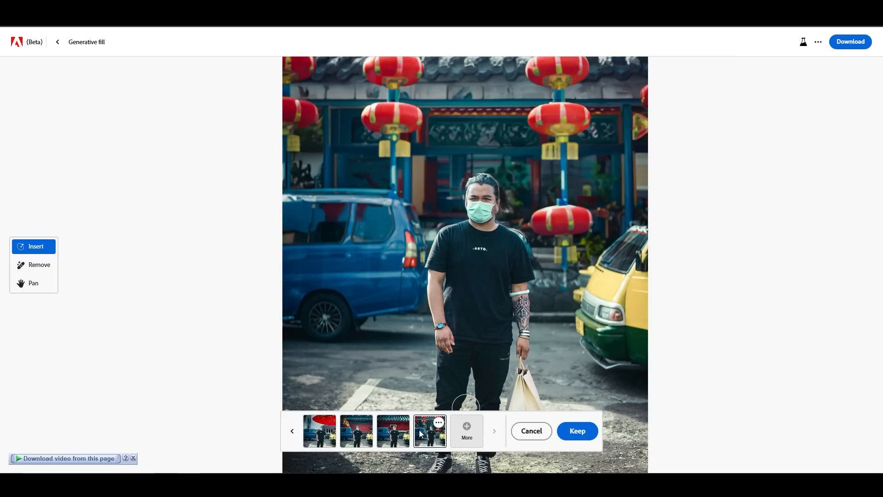
left_click(399, 432)
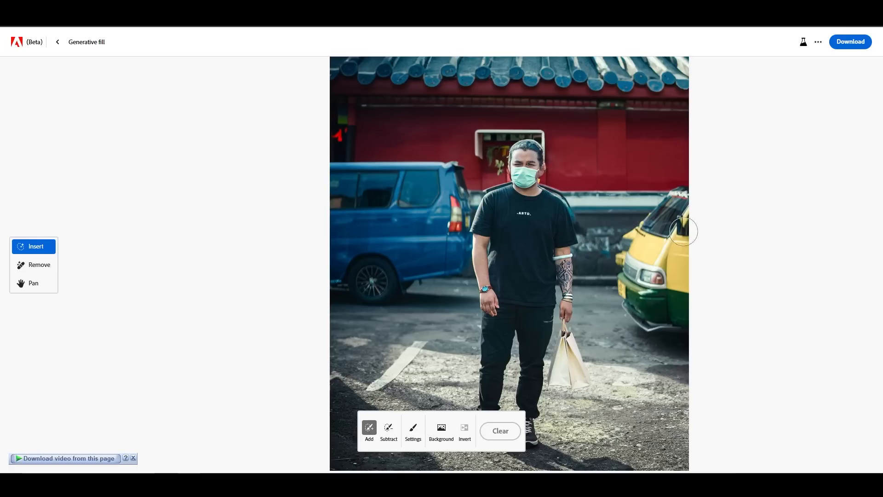
Brush an insert area over the yellow van at the photo's edge and generate a bus in its place.
scroll(653, 228, "up", 2)
scroll(558, 304, "down", 3)
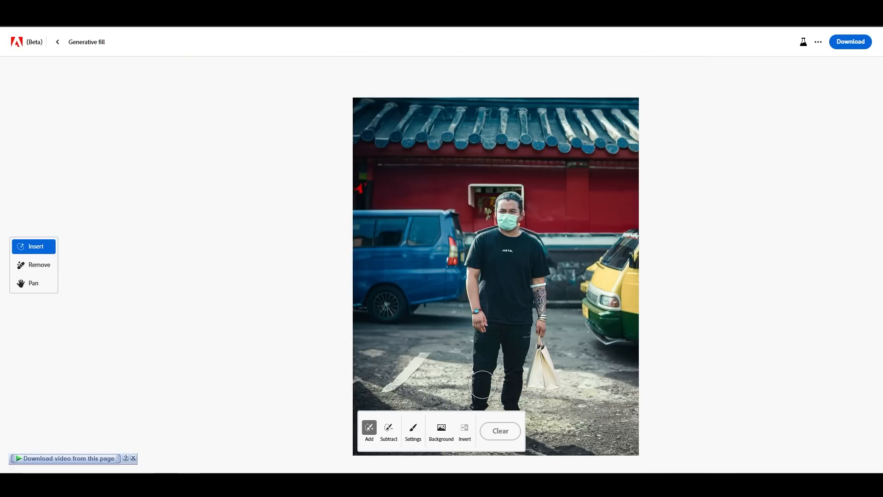
left_click_drag(635, 170, 643, 349)
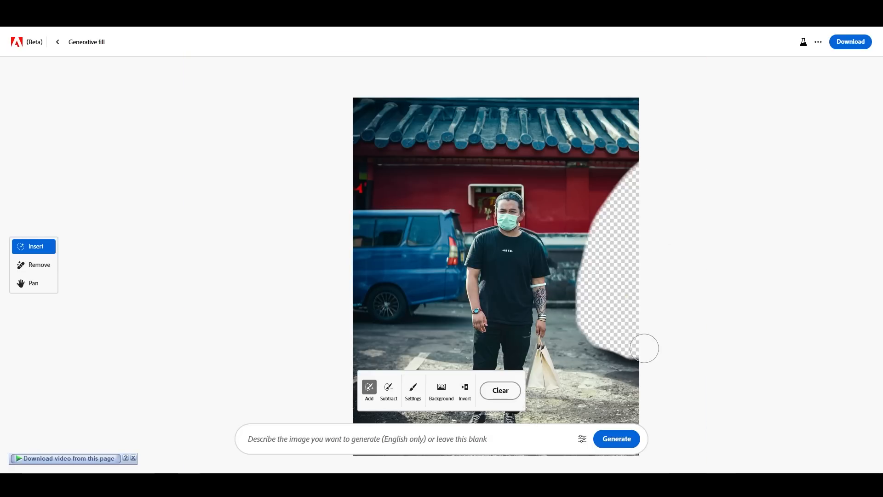
left_click(419, 438)
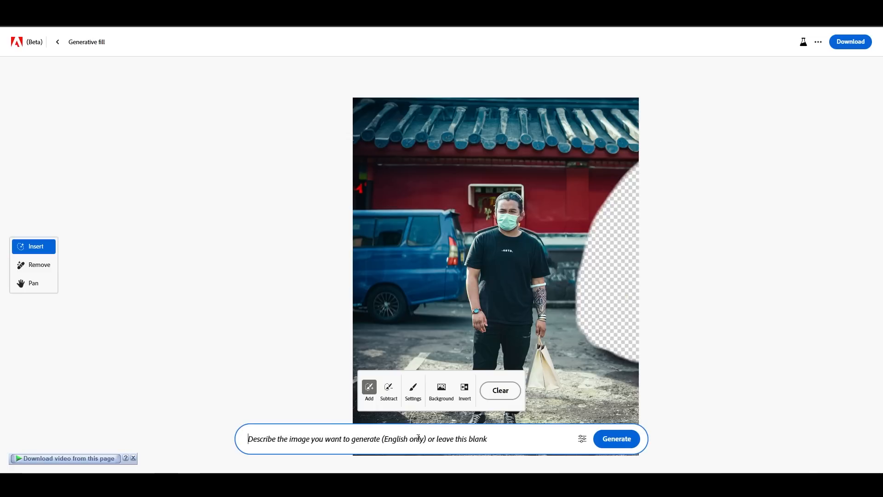
type("ch")
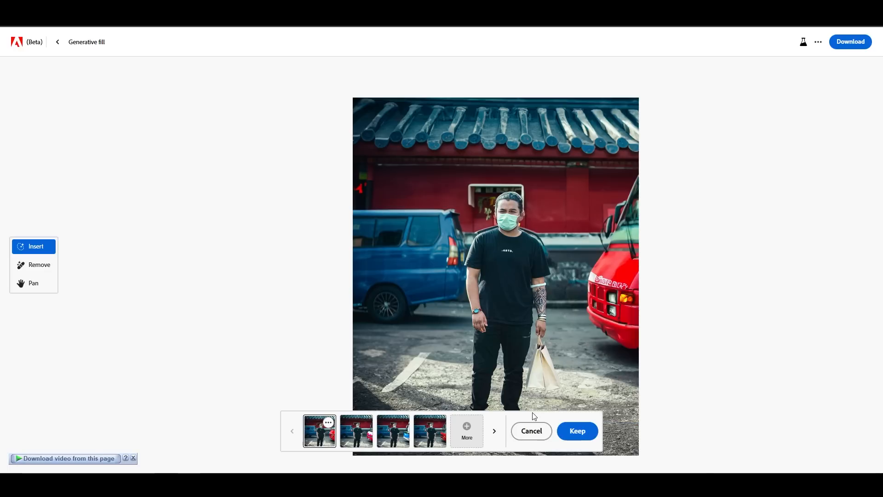
Compare the pink, blue and red bus variations and keep the fourth, the red bus.
left_click(357, 434)
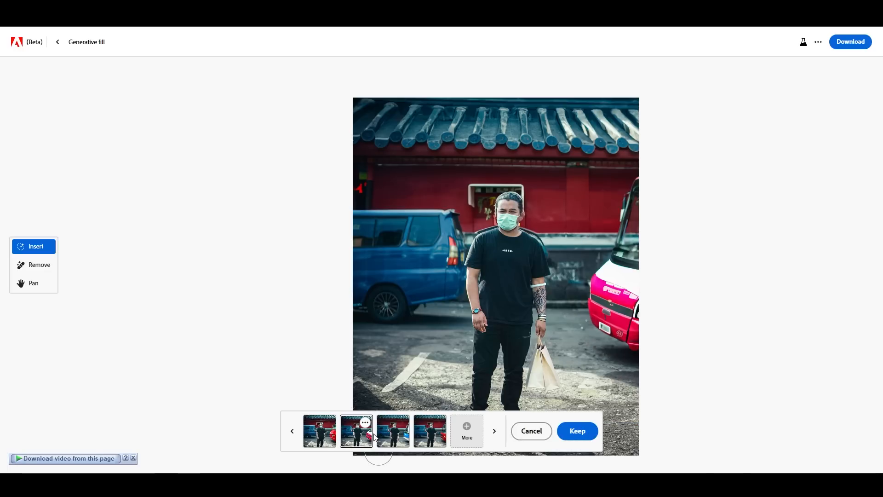
left_click(396, 440)
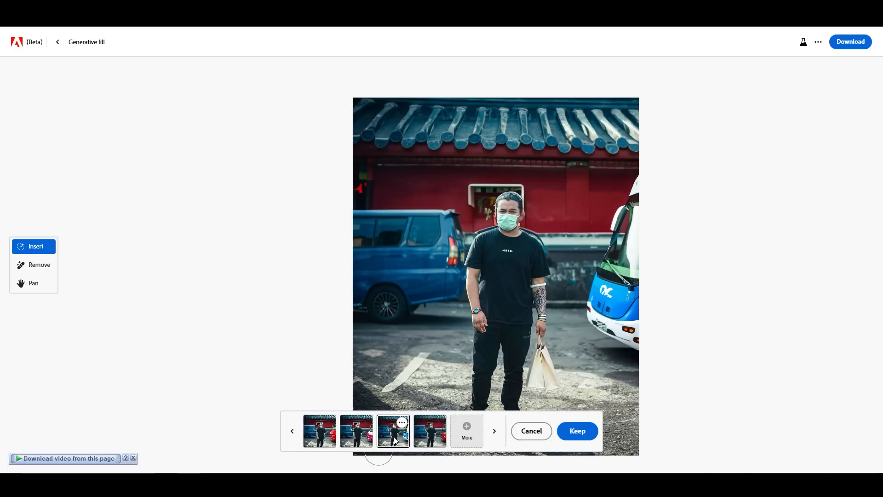
left_click(432, 440)
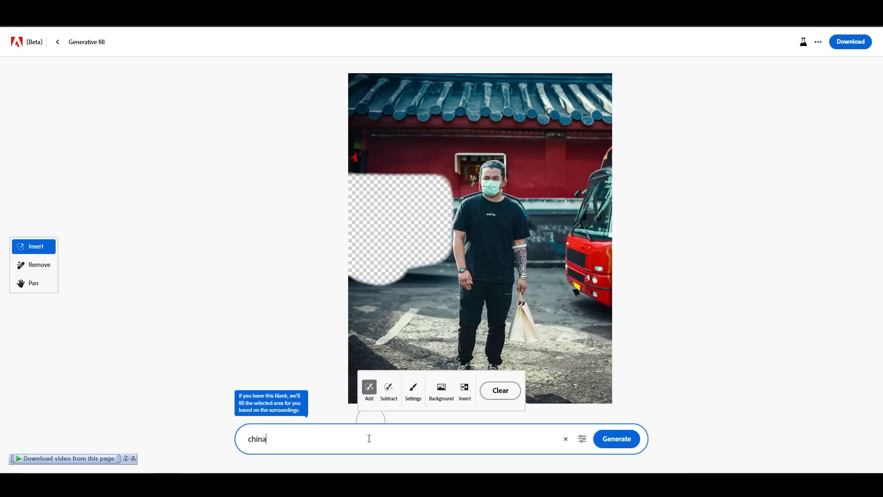
Fill the brushed area over the blue van using a "china" prompt, compare the variations and select the first, the red pickup.
key("Return")
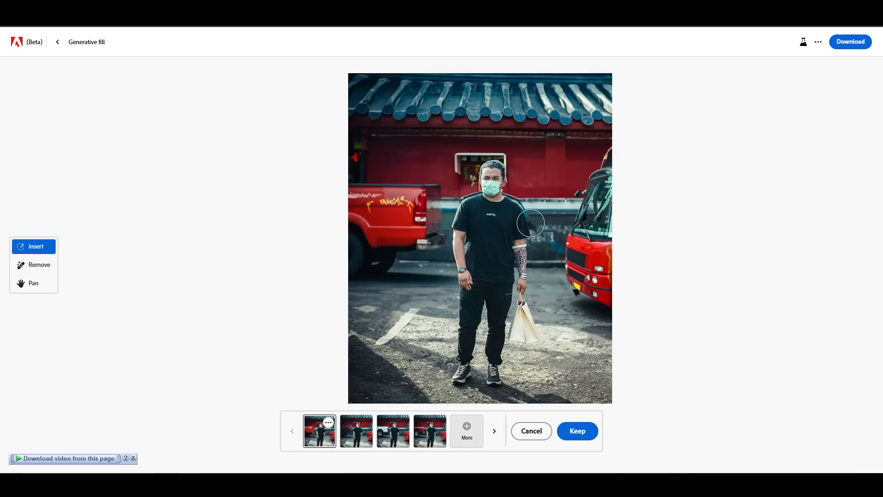
left_click(355, 436)
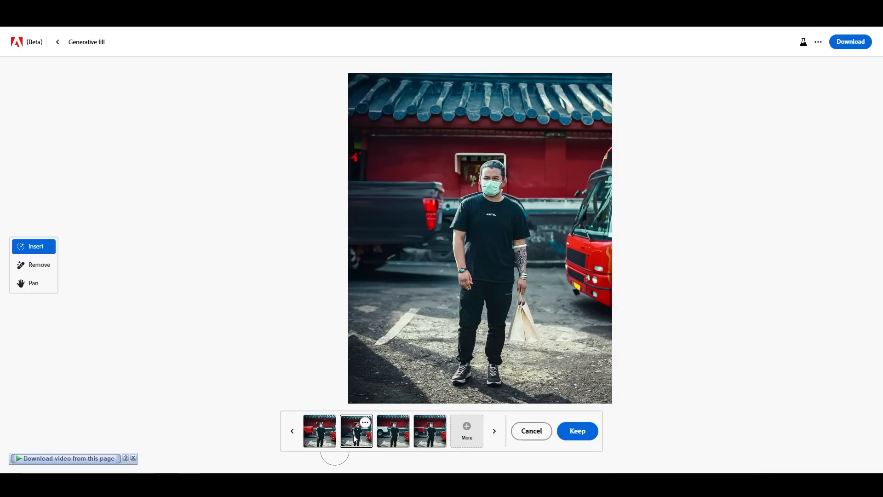
left_click(395, 438)
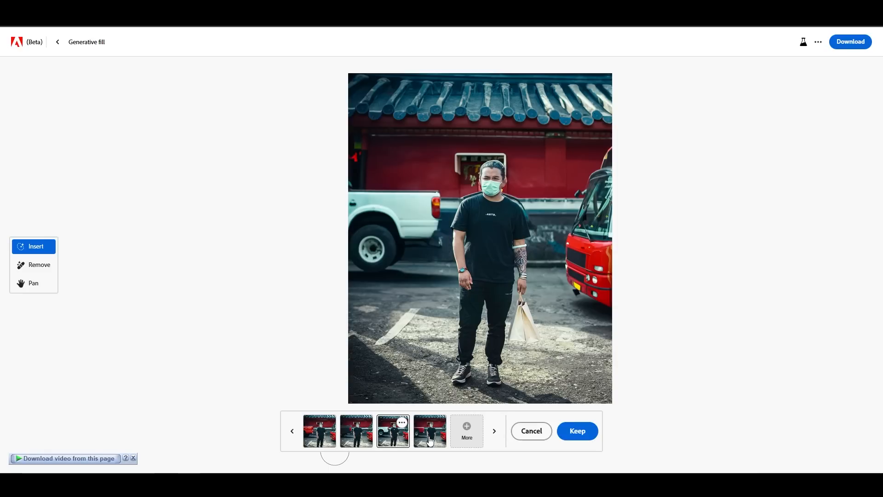
left_click(430, 440)
left_click(313, 432)
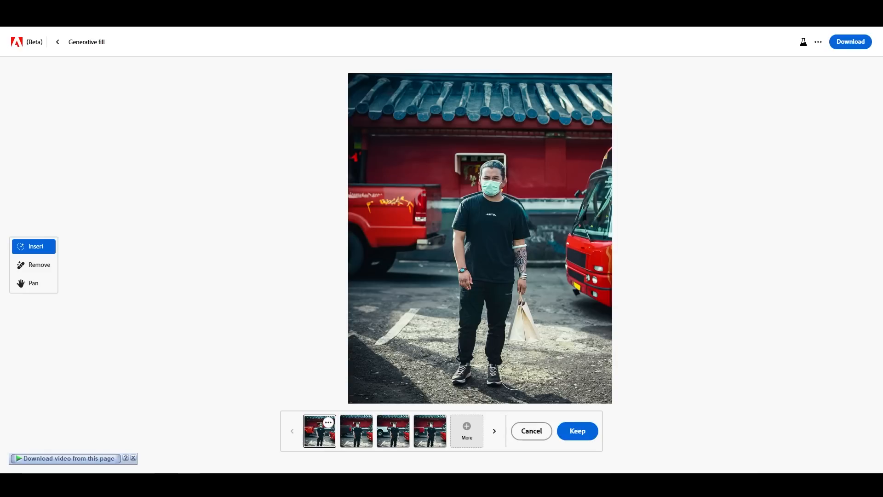